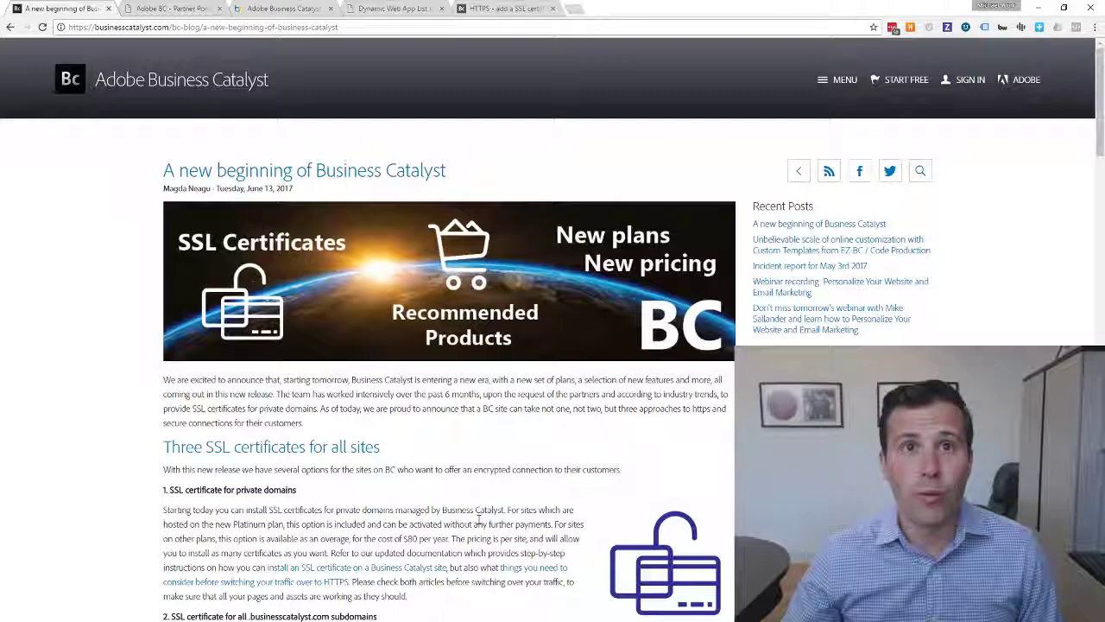
pyautogui.scroll(-1, 477, 517)
pyautogui.scroll(-2, 478, 517)
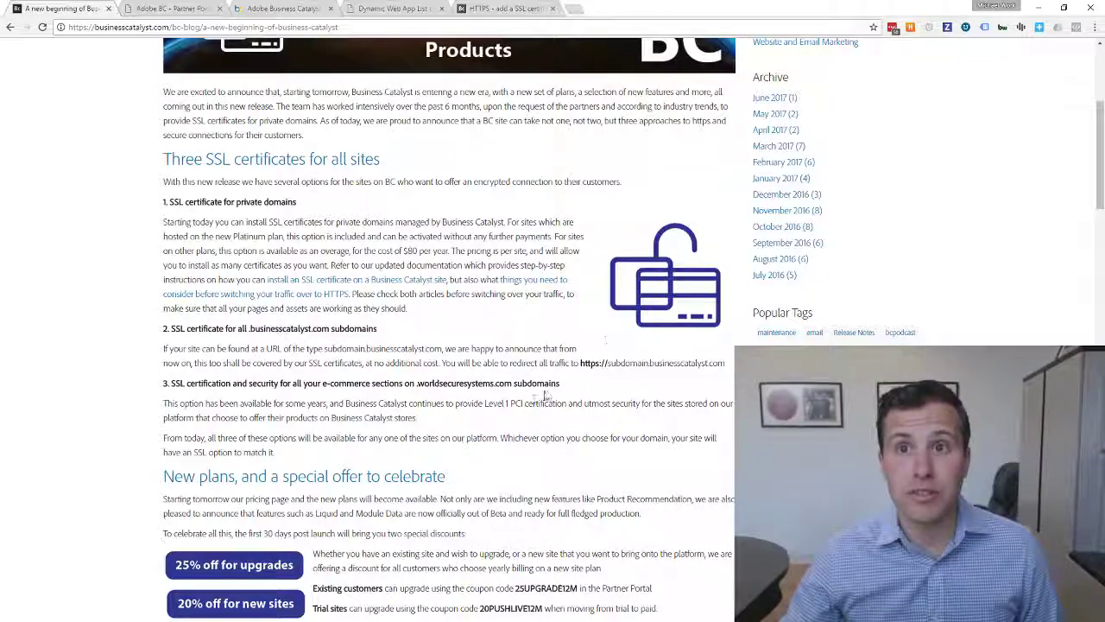
pyautogui.moveTo(580, 363); pyautogui.dragTo(609, 363)
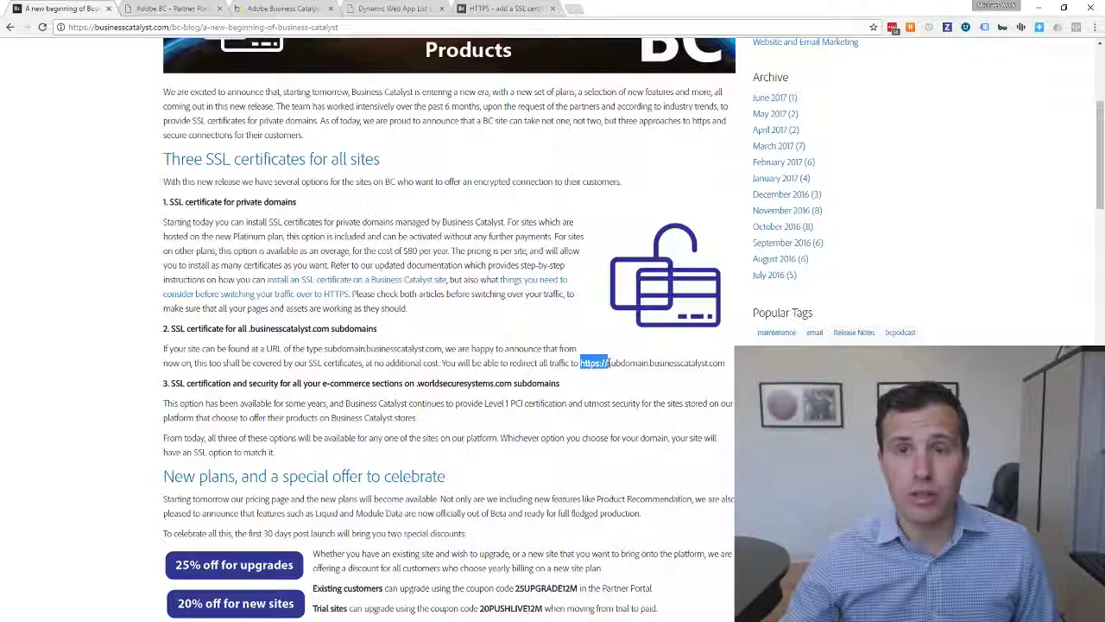
# - Open chicagodigital.com in a new browser tab
pyautogui.click(574, 9)
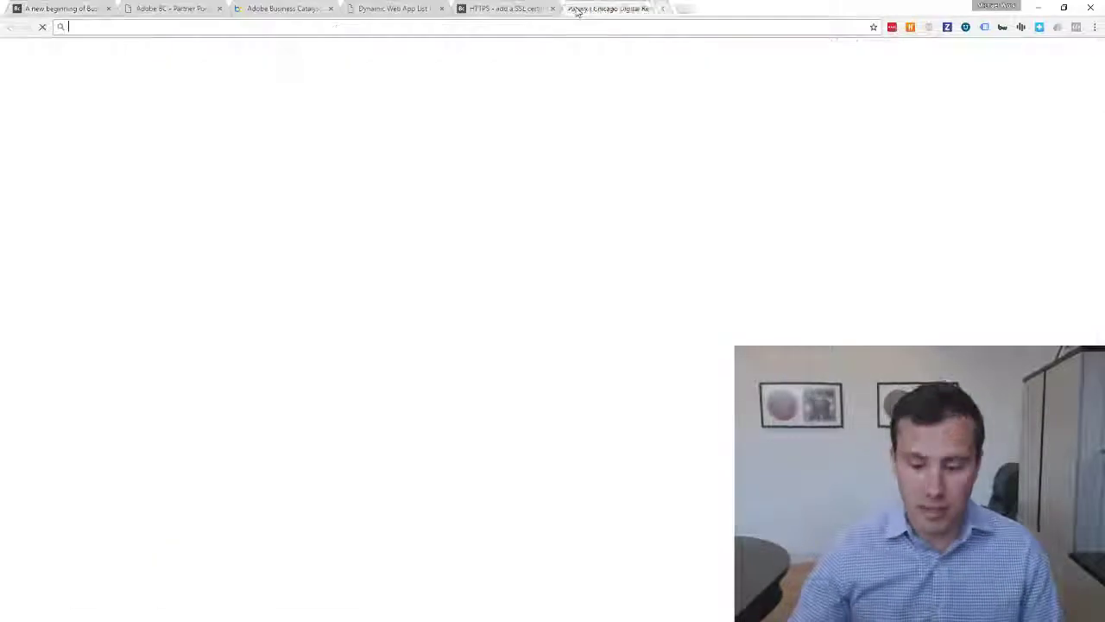
pyautogui.write('chicagodigital.com')
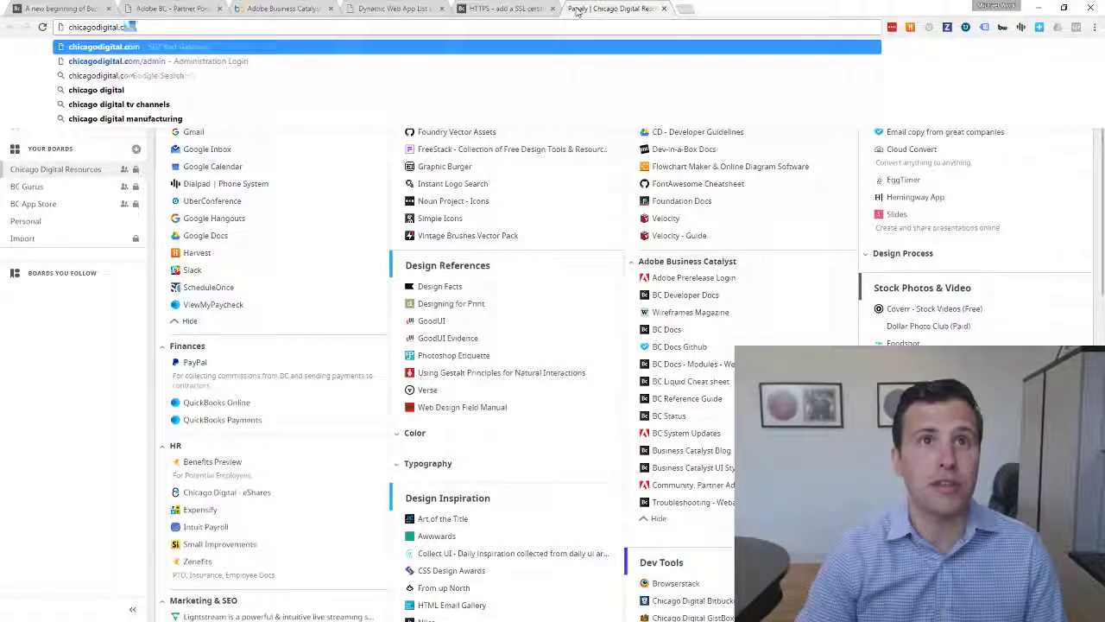
pyautogui.press('Return')
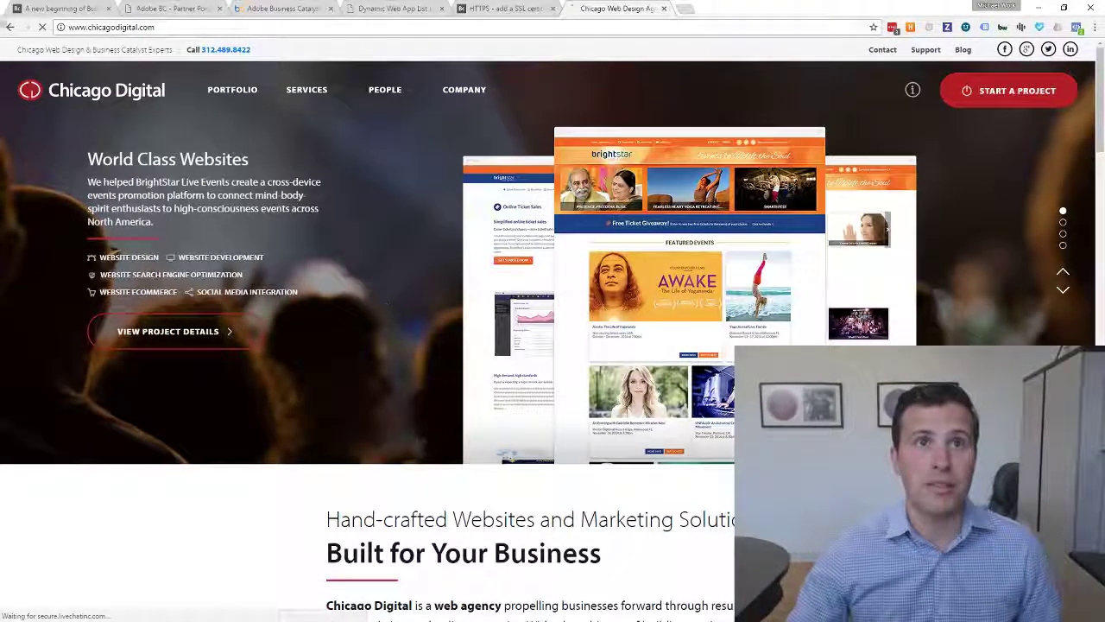
pyautogui.click(102, 26)
pyautogui.press('Home')
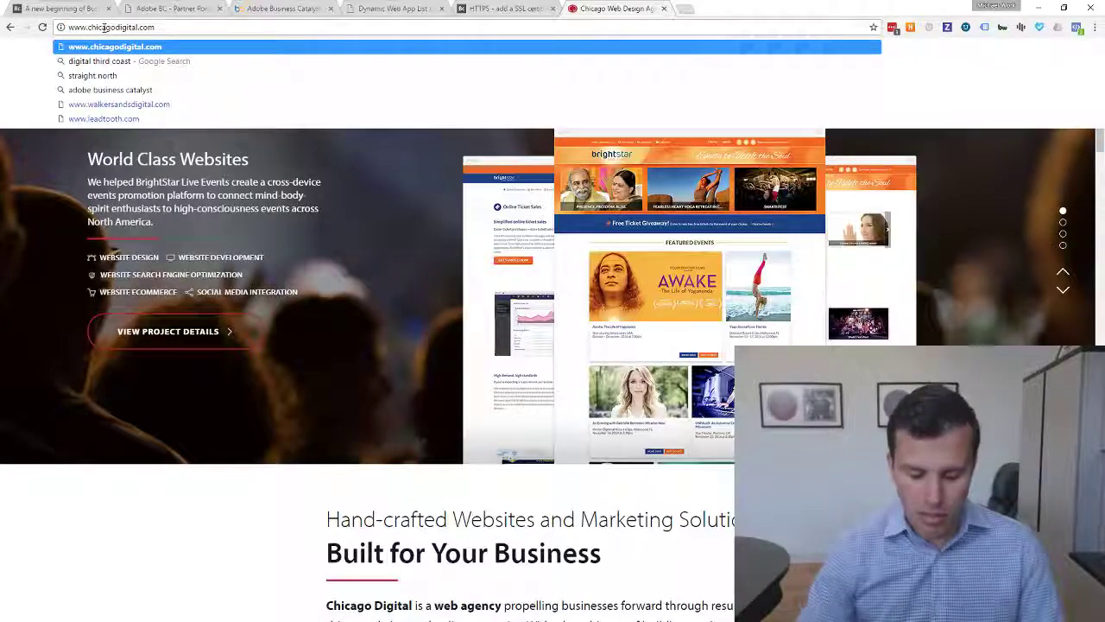
pyautogui.write('http://')
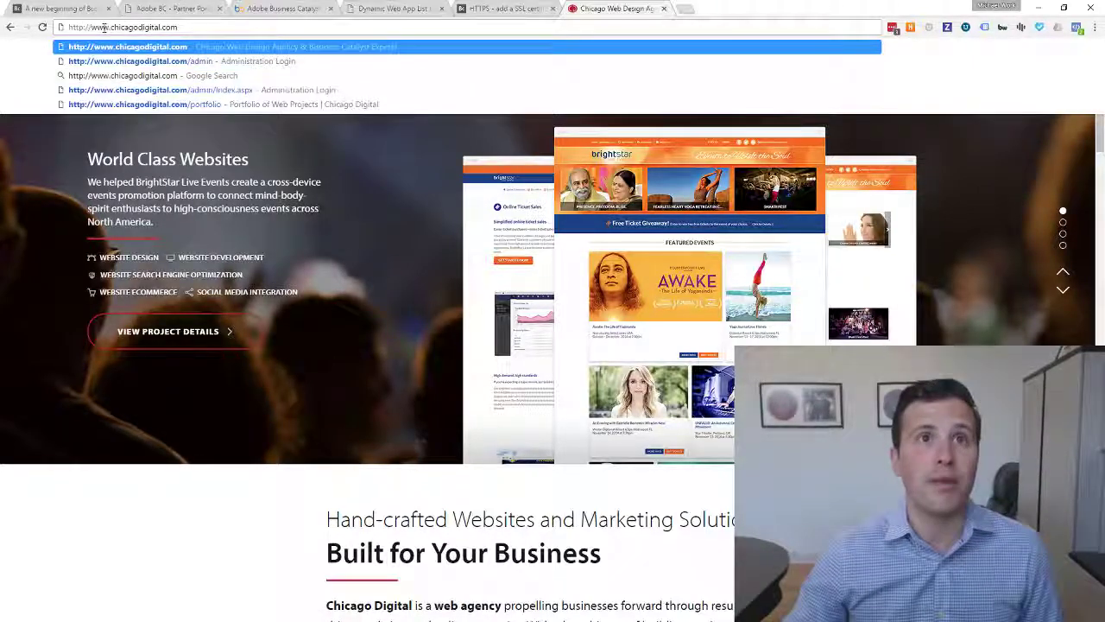
pyautogui.moveTo(91, 27); pyautogui.dragTo(52, 30)
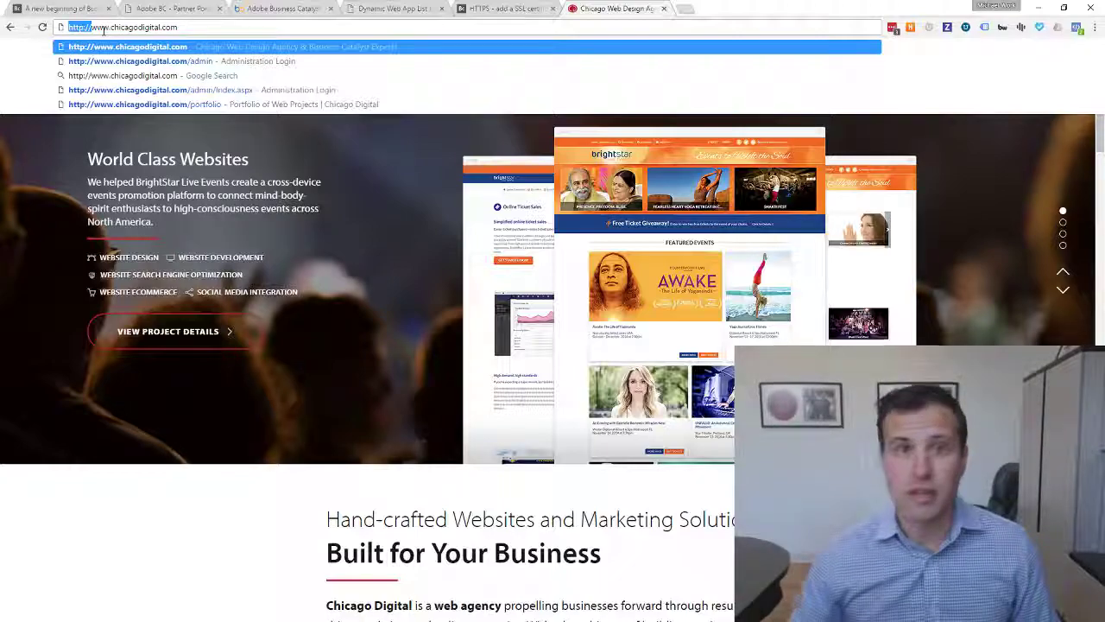
pyautogui.press('BackSpace')
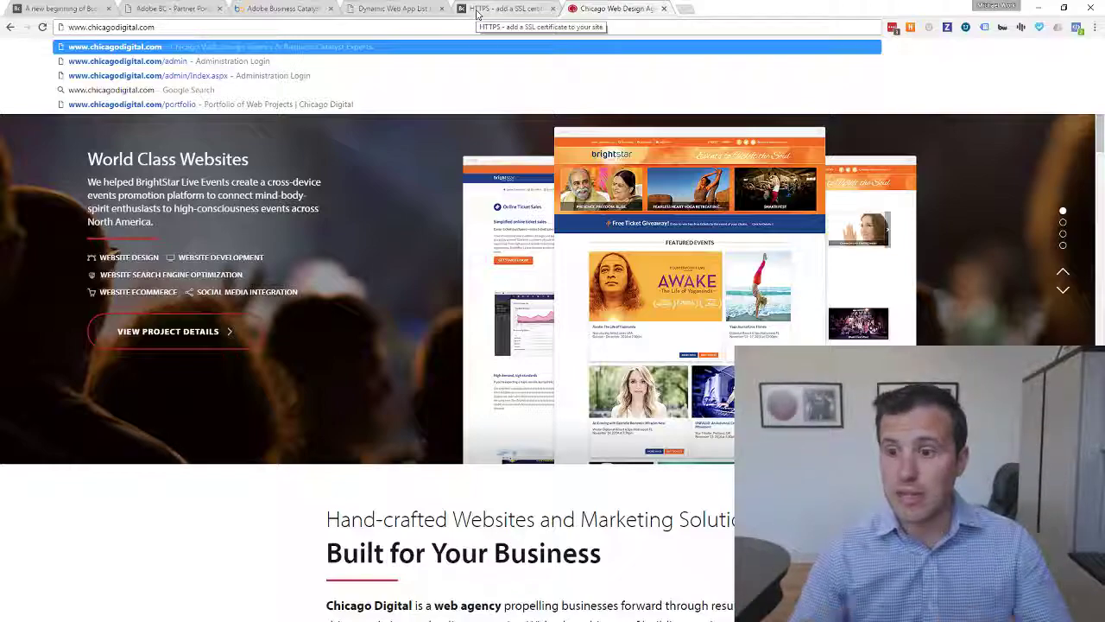
# - Return to the Business Catalyst blog post and examine the SSL options, plan prices, plan features and Platinum e-commerce features
pyautogui.click(78, 8)
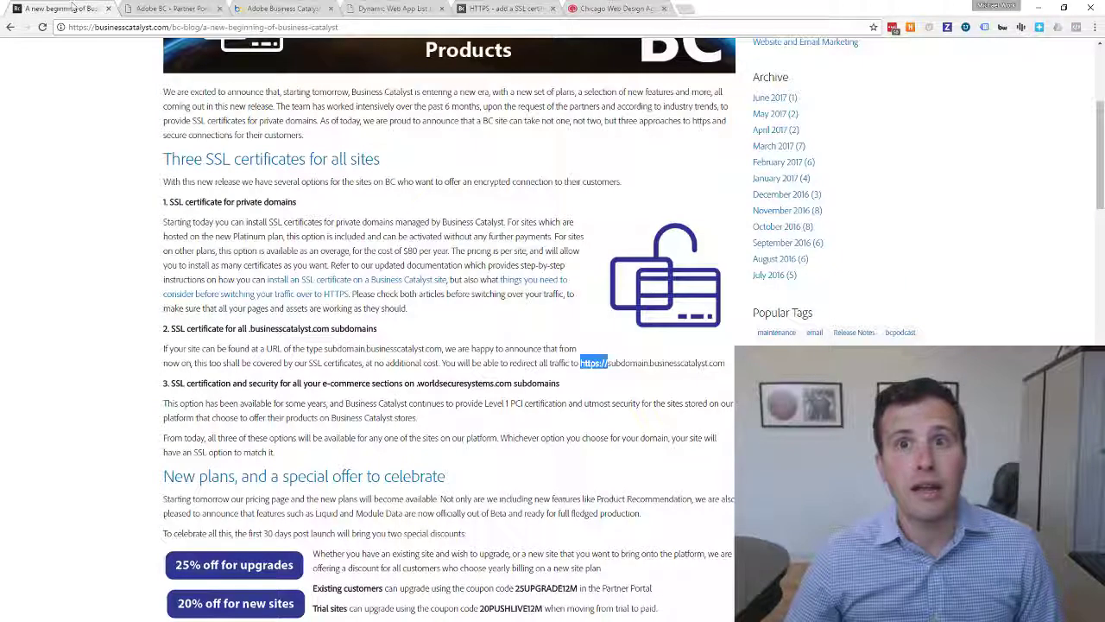
pyautogui.click(482, 374)
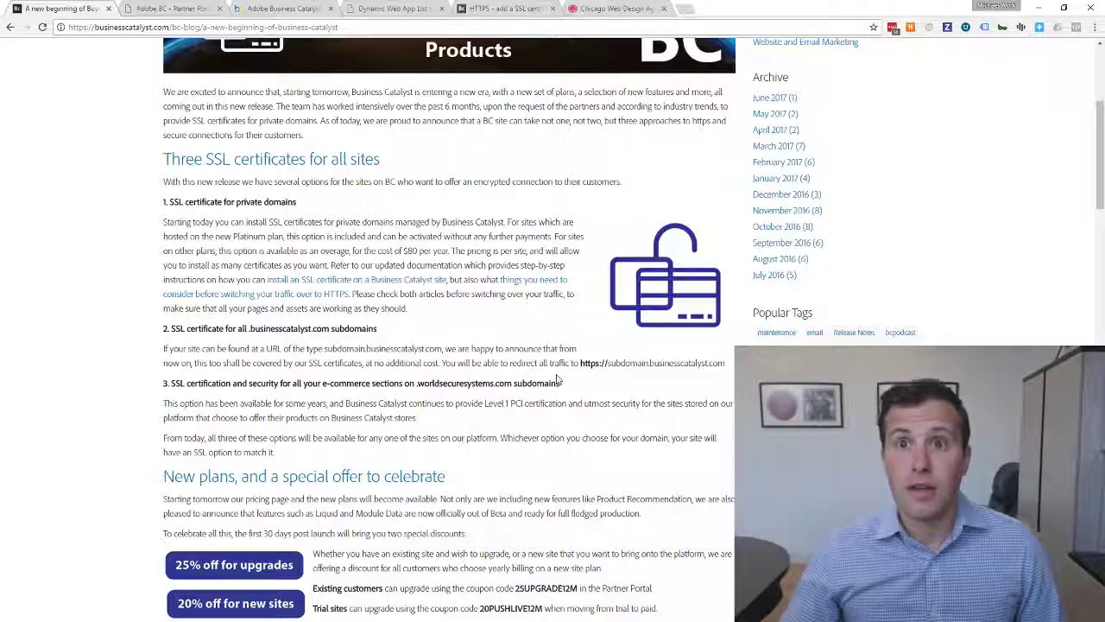
pyautogui.scroll(-7, 503, 434)
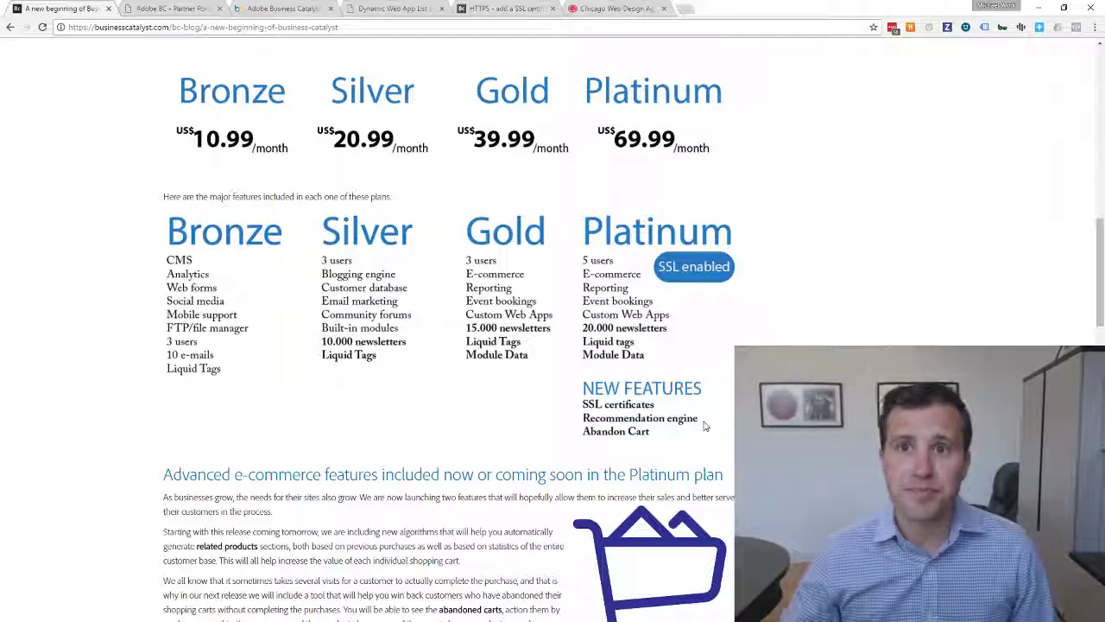
pyautogui.scroll(-1, 595, 381)
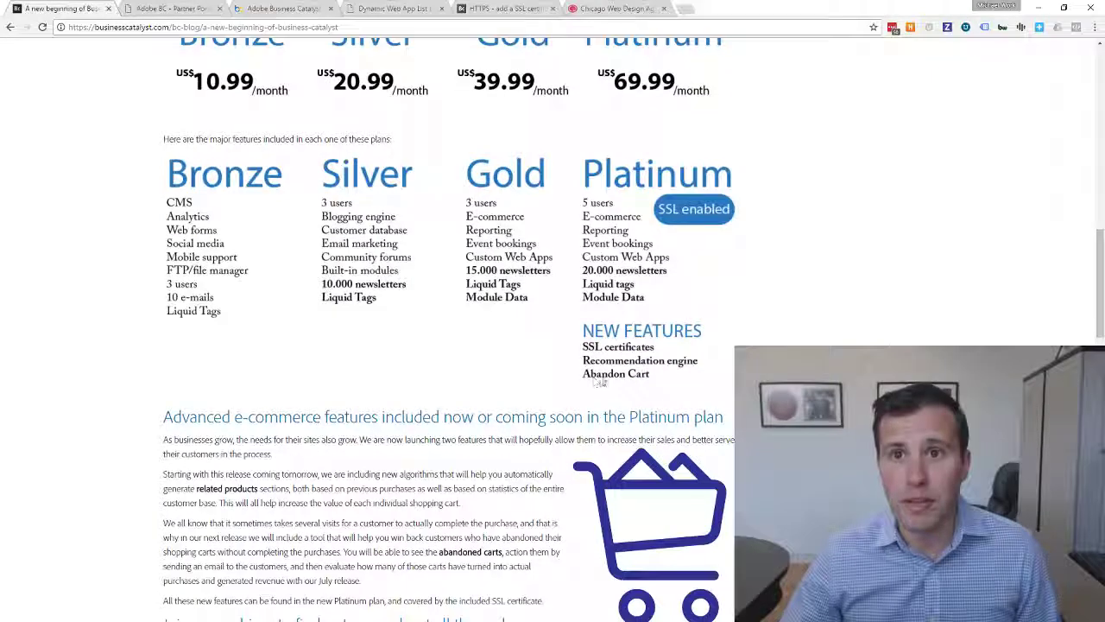
pyautogui.scroll(-2, 605, 380)
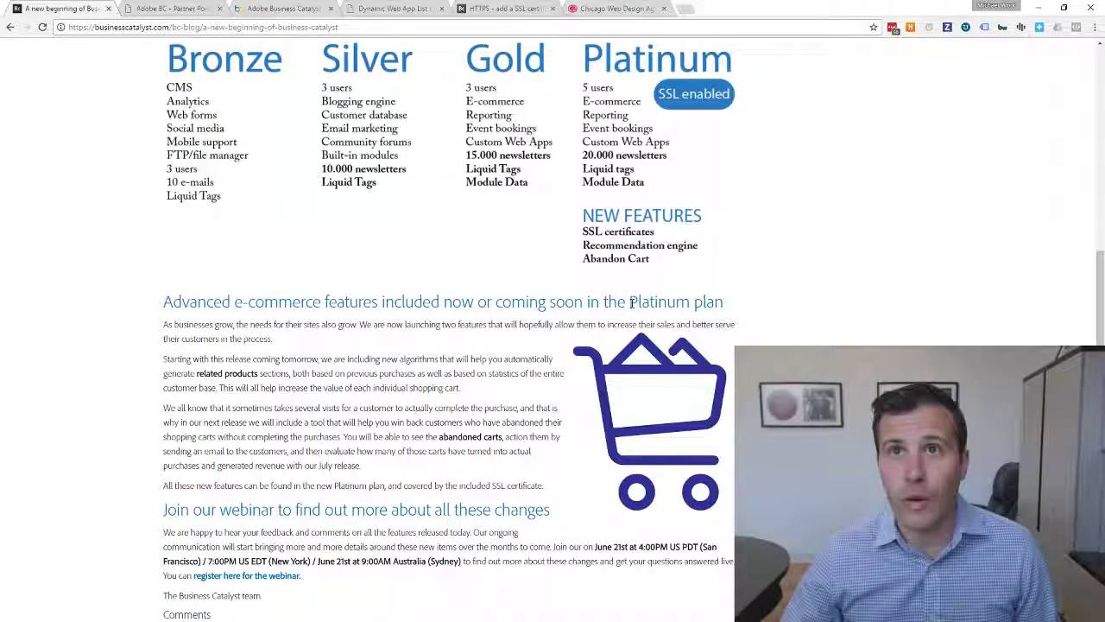
pyautogui.scroll(1, 728, 343)
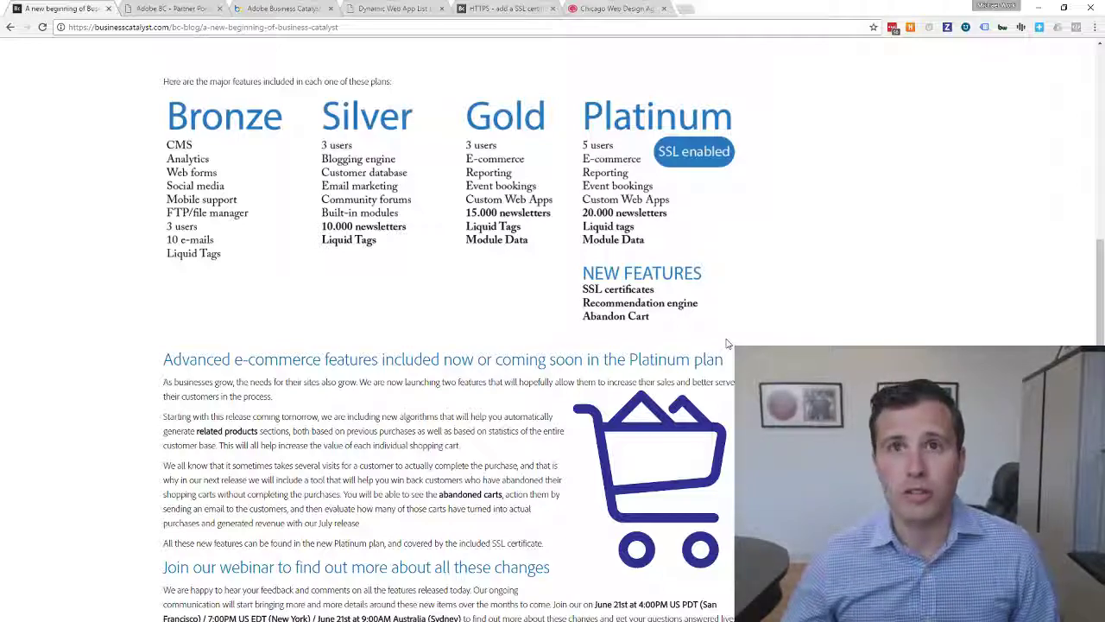
pyautogui.scroll(-4, 728, 344)
pyautogui.scroll(5, 728, 343)
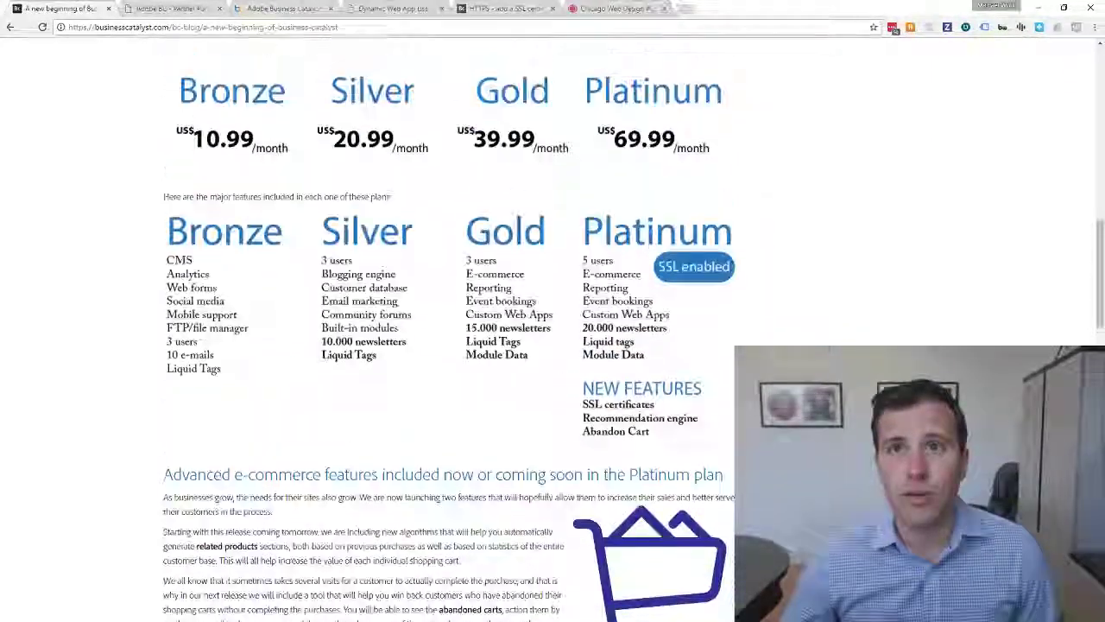
pyautogui.scroll(15, 708, 427)
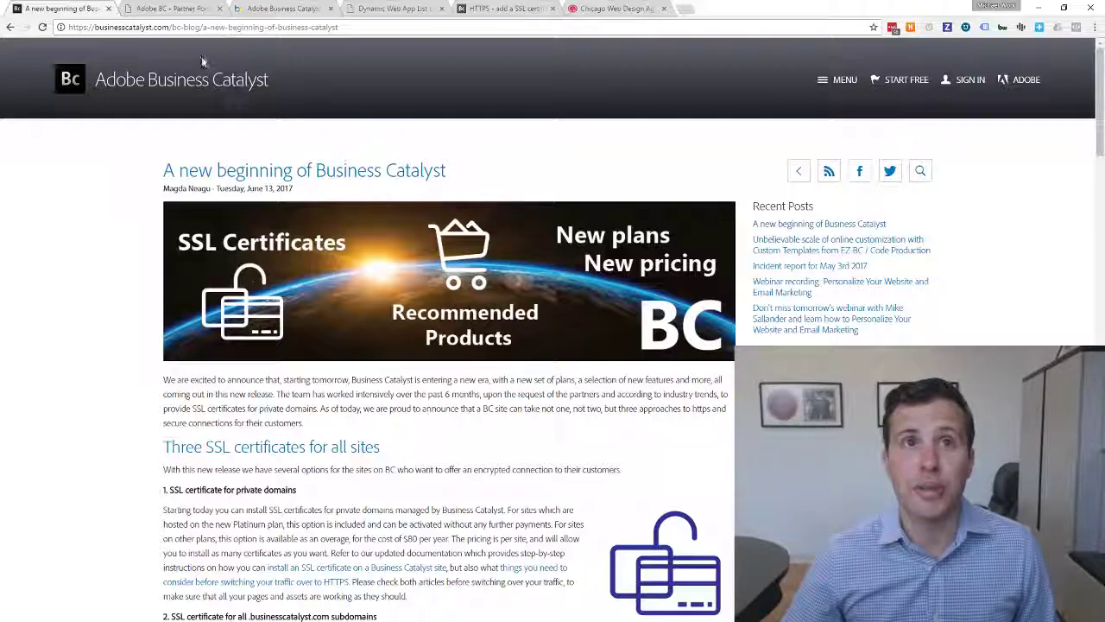
# - In the Partner Portal, inspect the SSL Certificates package details under System Usage for the webCommerce-01 site
pyautogui.click(172, 8)
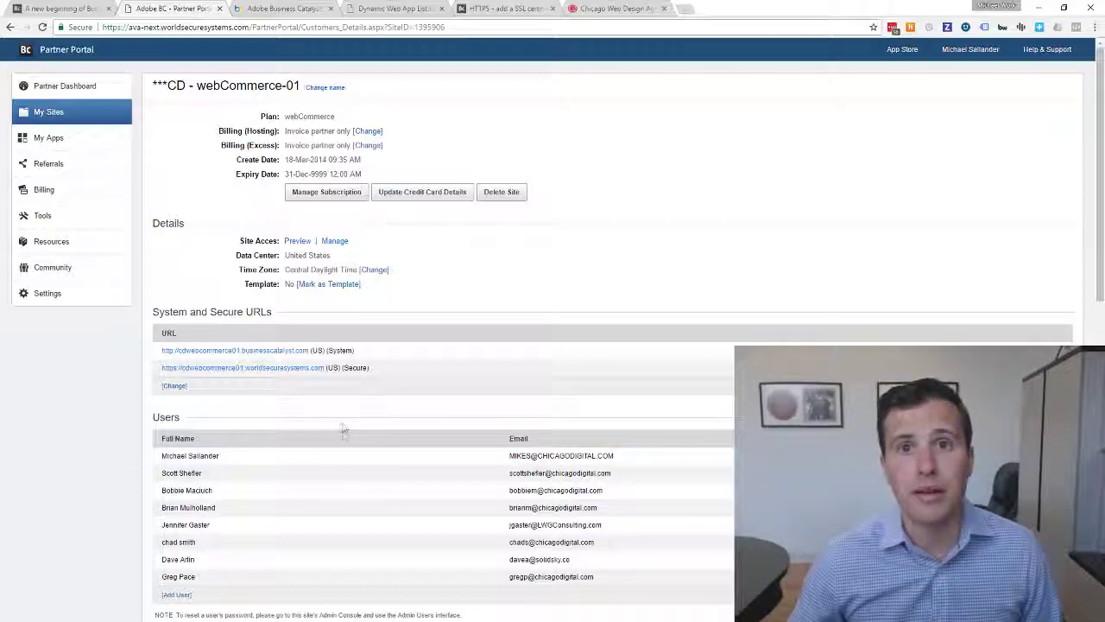
pyautogui.scroll(-5, 344, 425)
pyautogui.scroll(-3, 343, 425)
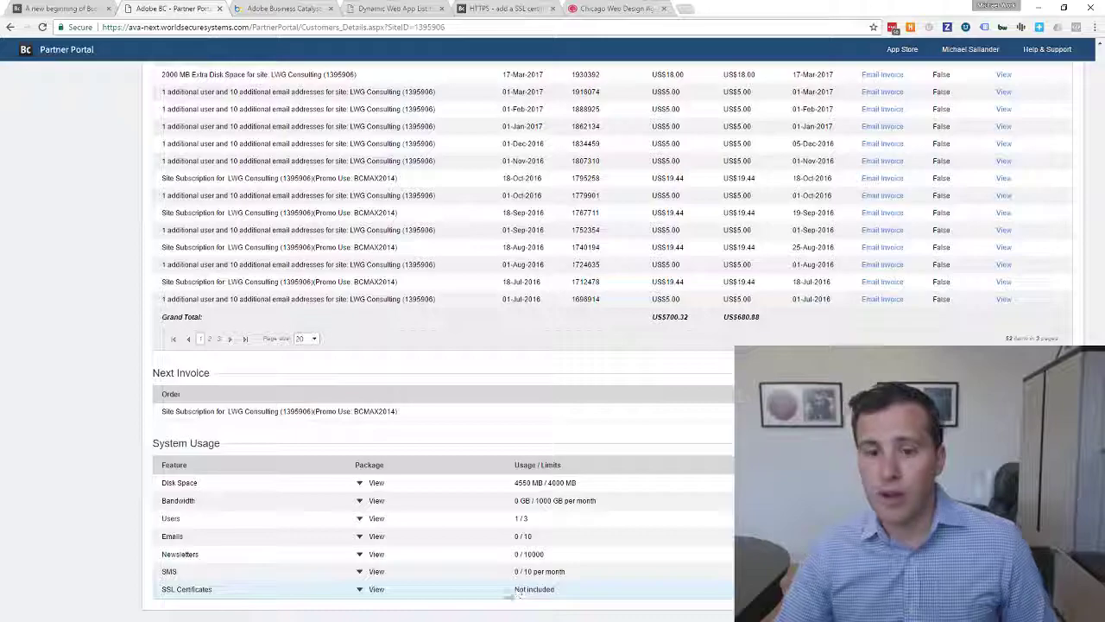
pyautogui.click(377, 590)
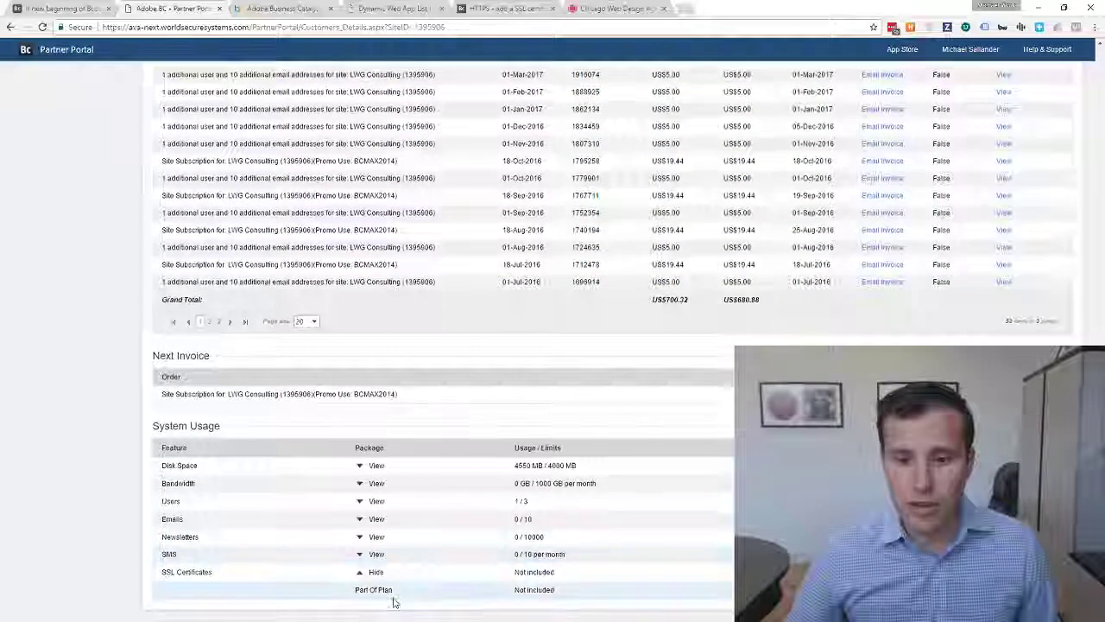
pyautogui.click(377, 571)
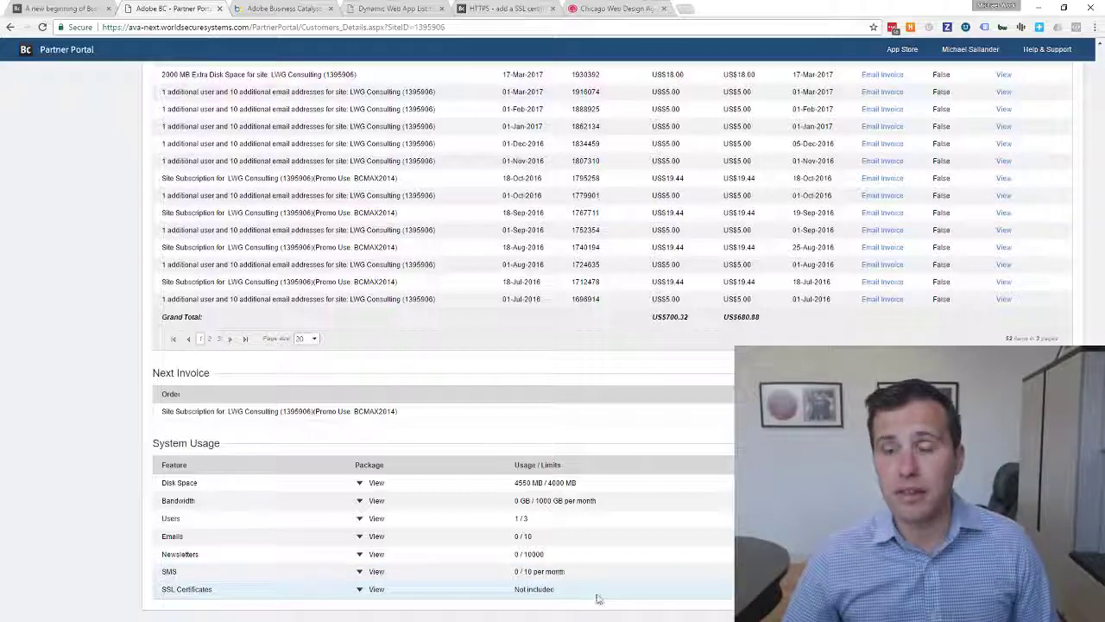
# - Open the additional SSL Certificates package purchase, with the Partner Portal in its own browser window, and close the package dialog
pyautogui.click(777, 589)
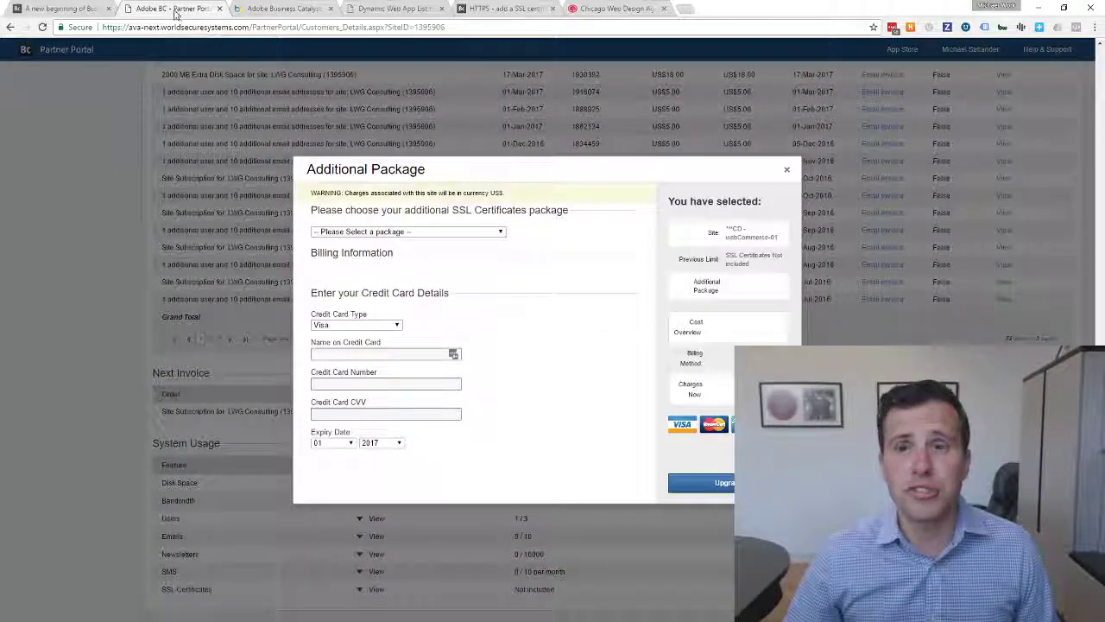
pyautogui.moveTo(175, 11); pyautogui.dragTo(1104, 52)
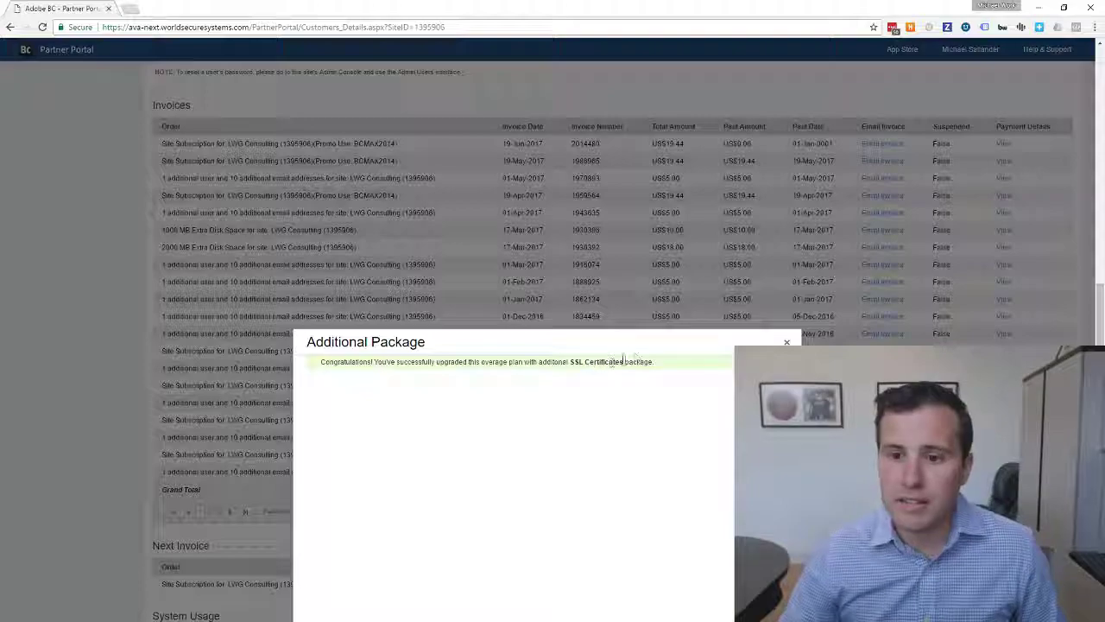
pyautogui.click(787, 343)
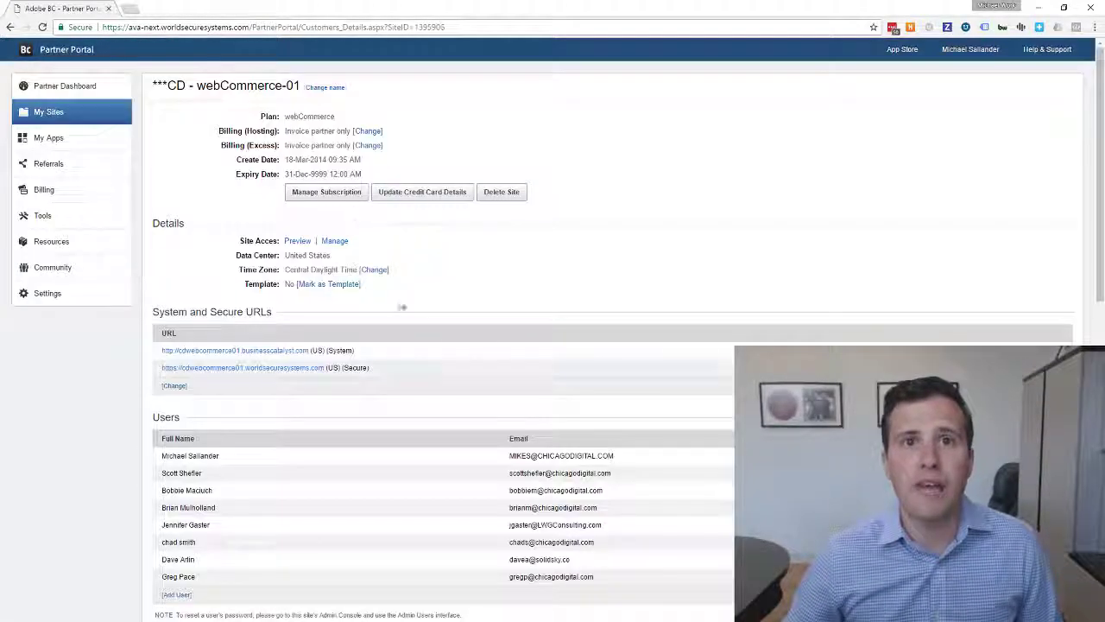
# - Open the webCommerce-01 site's admin console and go to its Site Domains settings
pyautogui.click(335, 242)
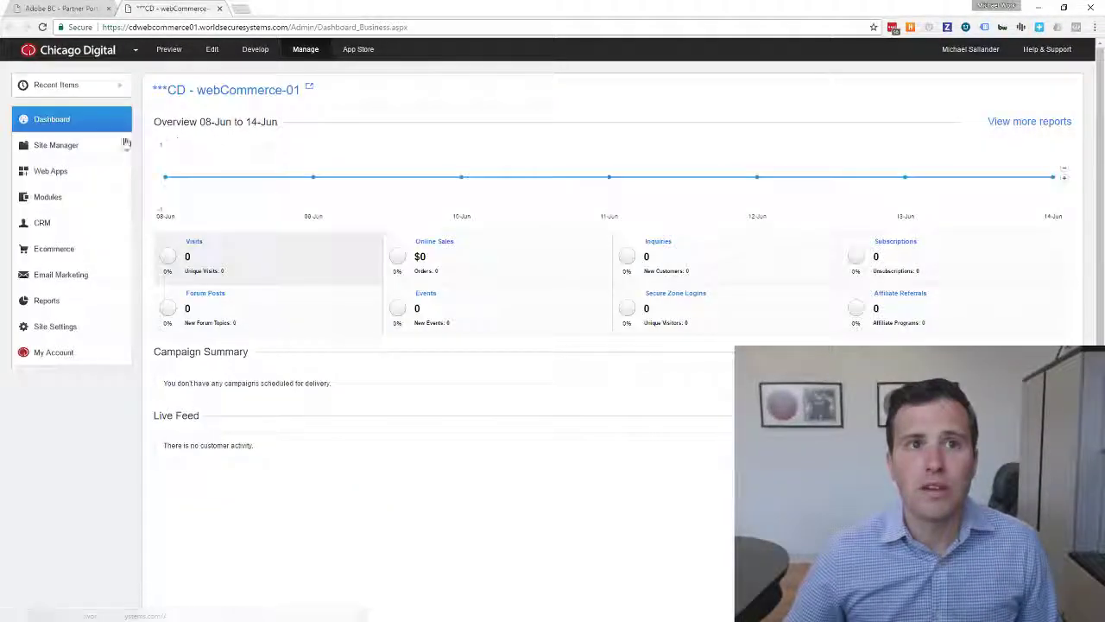
pyautogui.click(81, 331)
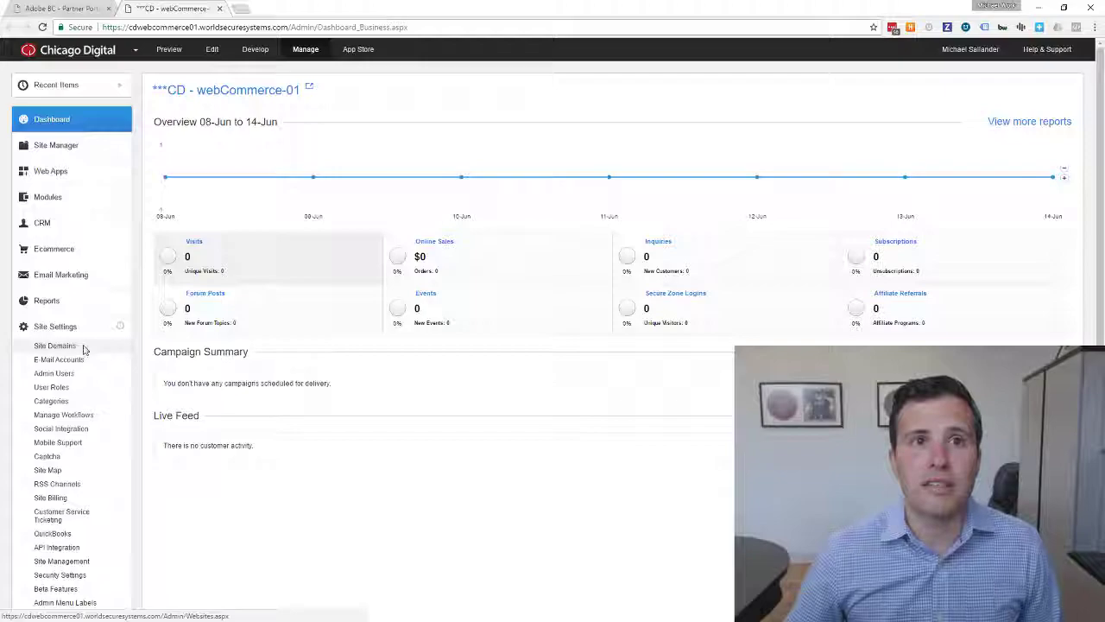
pyautogui.click(82, 347)
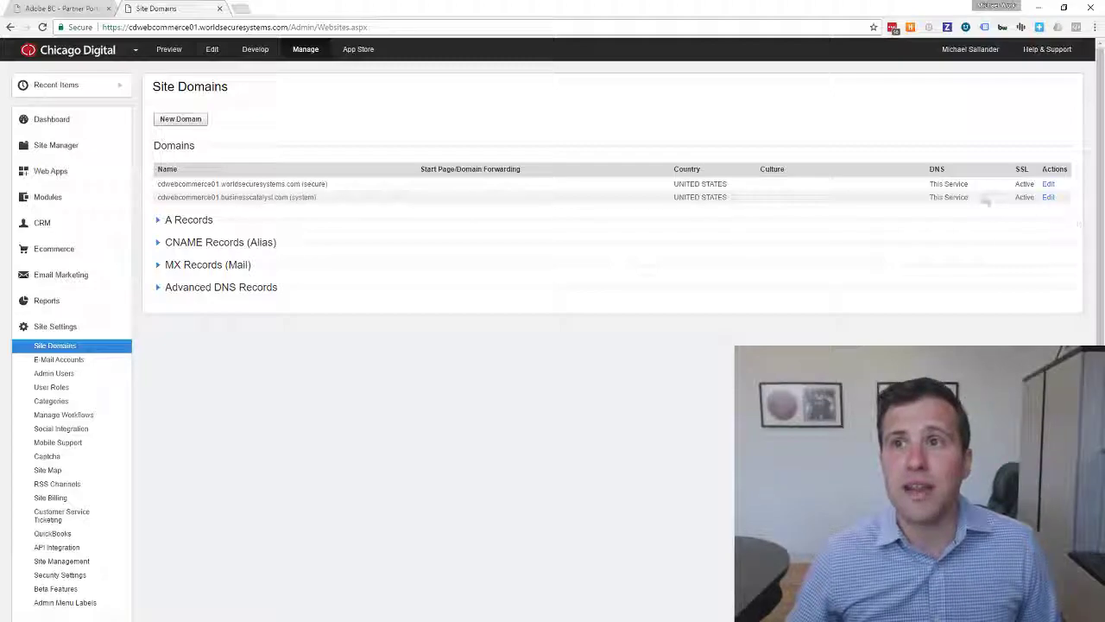
pyautogui.moveTo(291, 198); pyautogui.dragTo(160, 203)
pyautogui.hotkey('ctrl', 'c')
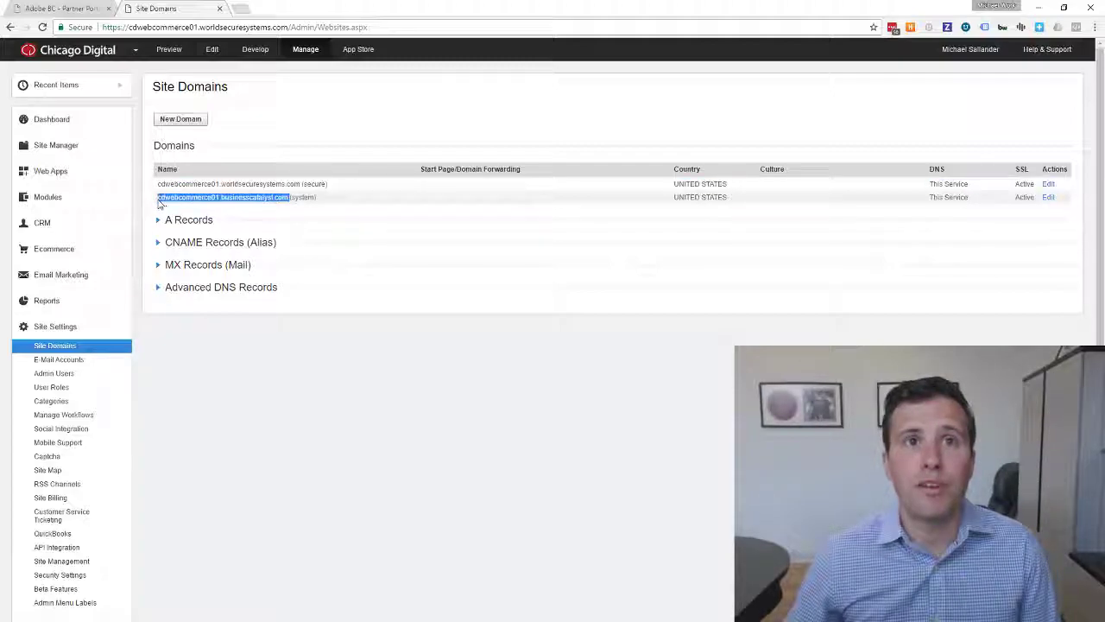
pyautogui.click(241, 9)
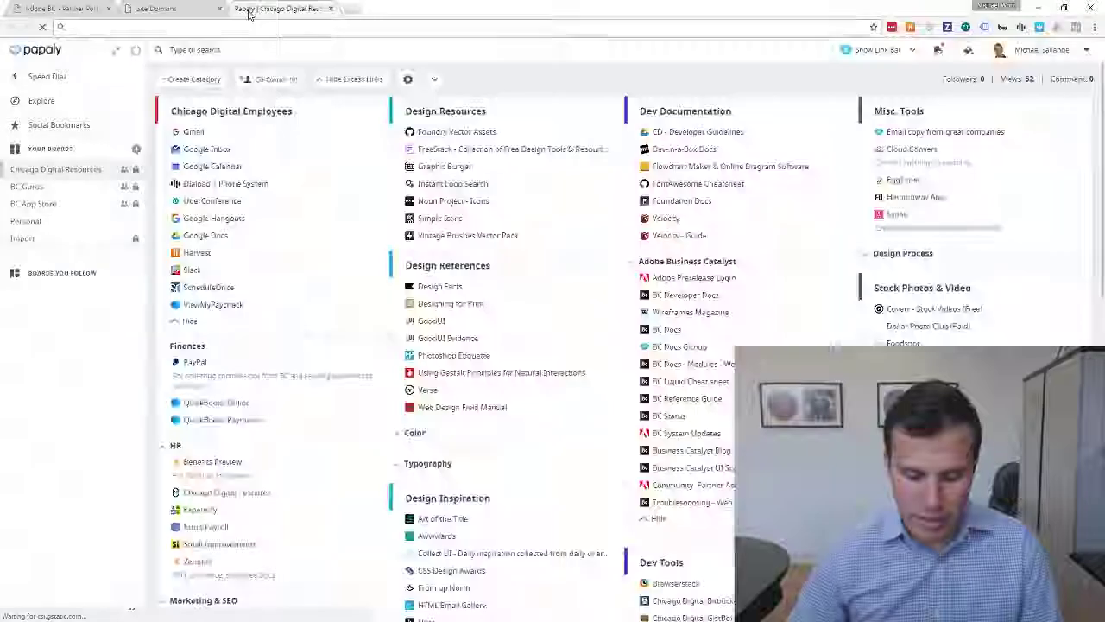
pyautogui.write('https://')
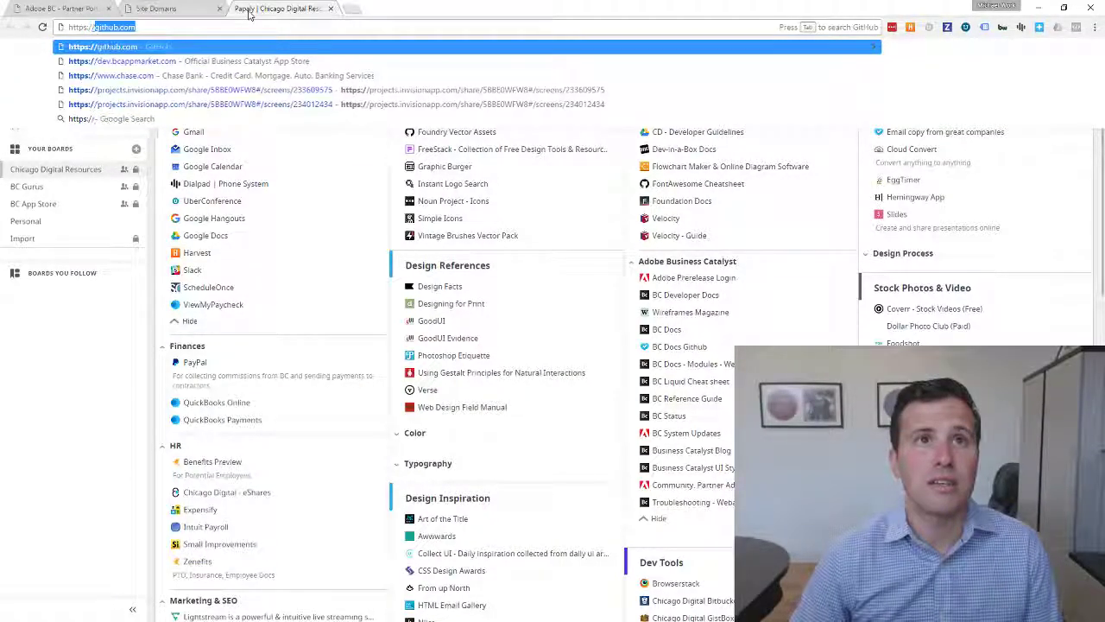
pyautogui.hotkey('ctrl', 'v')
pyautogui.press('Return')
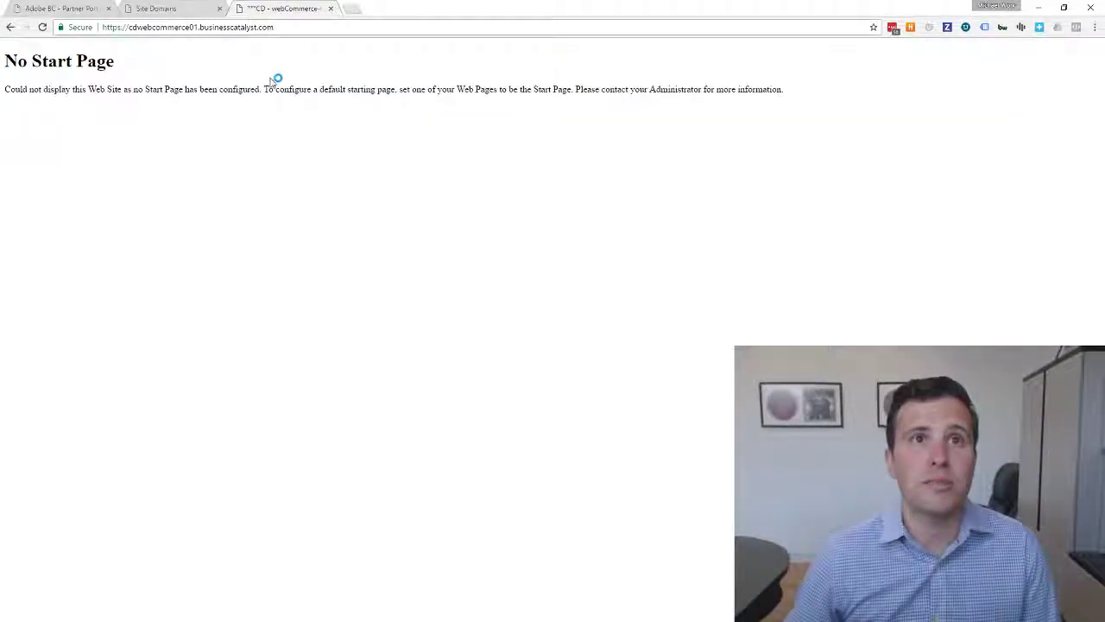
pyautogui.click(108, 29)
pyautogui.click(106, 55)
pyautogui.moveTo(32, 61); pyautogui.dragTo(140, 86)
pyautogui.click(140, 86)
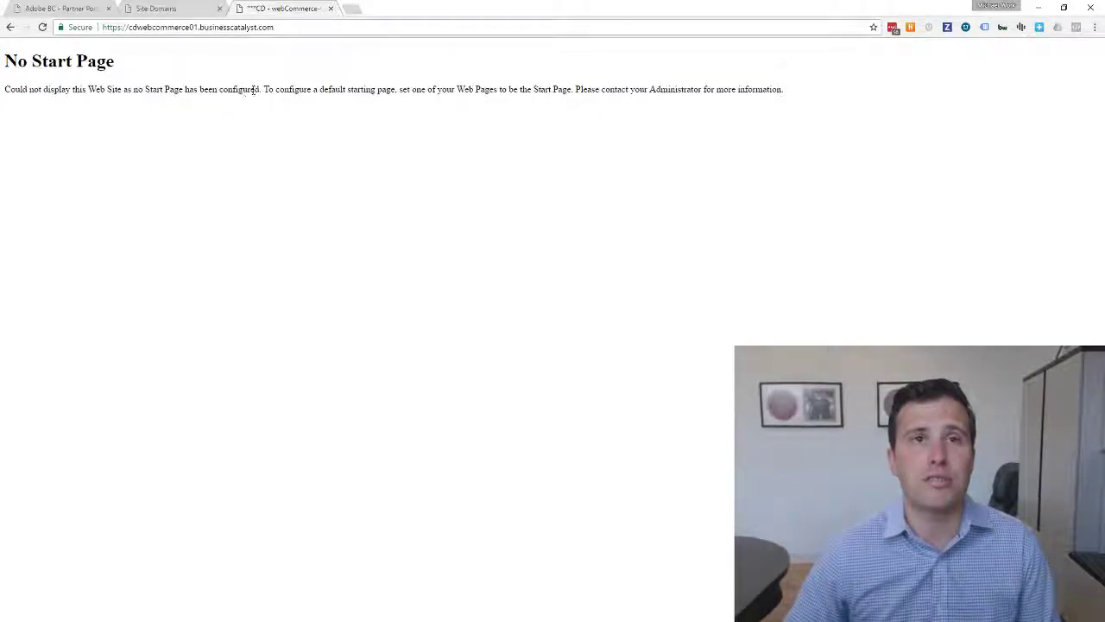
# - Check the site's list of pages in the admin console and return to the Site Domains settings
pyautogui.click(182, 10)
pyautogui.click(57, 145)
pyautogui.click(44, 164)
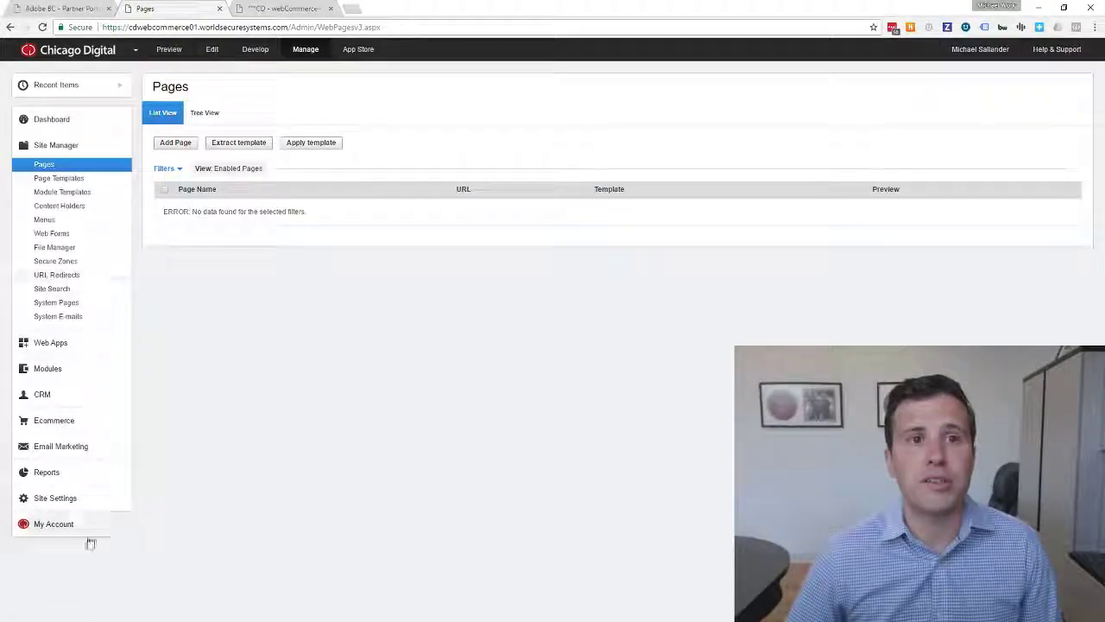
pyautogui.click(77, 497)
pyautogui.click(77, 349)
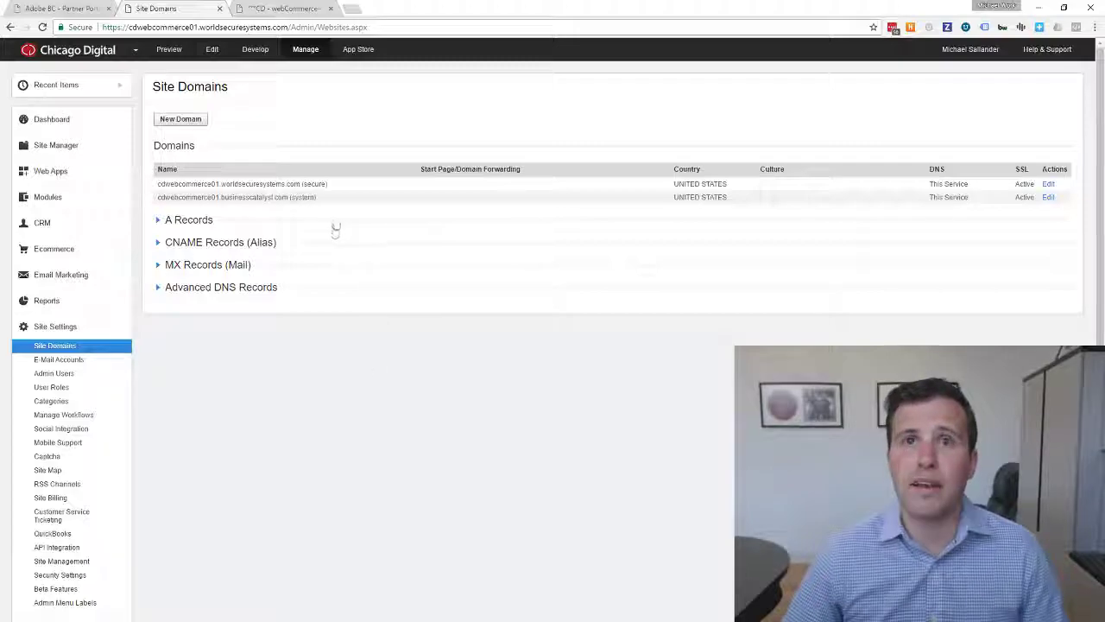
# - Associate the existing domain bcsitetest.com with the site, hosted with this service and not using email, and save it
pyautogui.click(191, 121)
pyautogui.click(455, 172)
pyautogui.write('bccite')
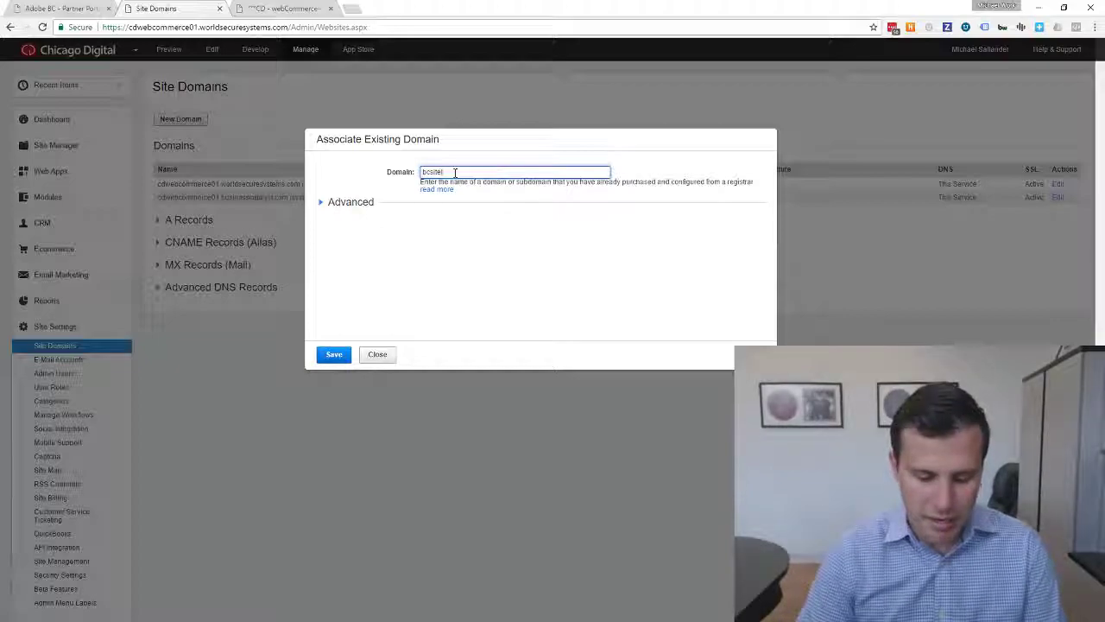
pyautogui.write('test.com')
pyautogui.click(372, 209)
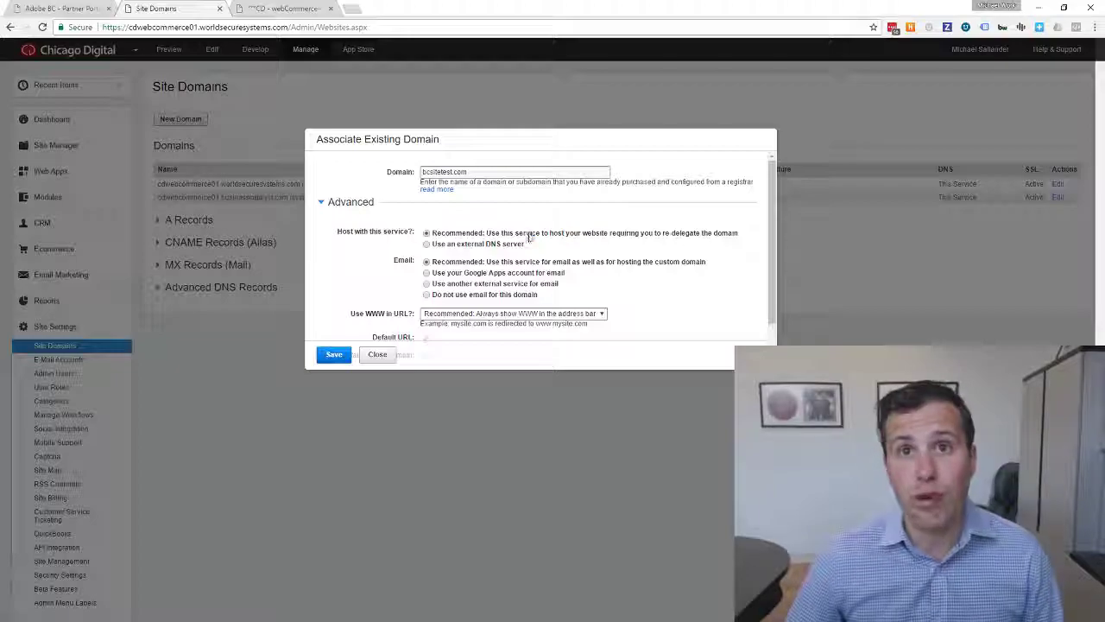
pyautogui.scroll(-1, 523, 240)
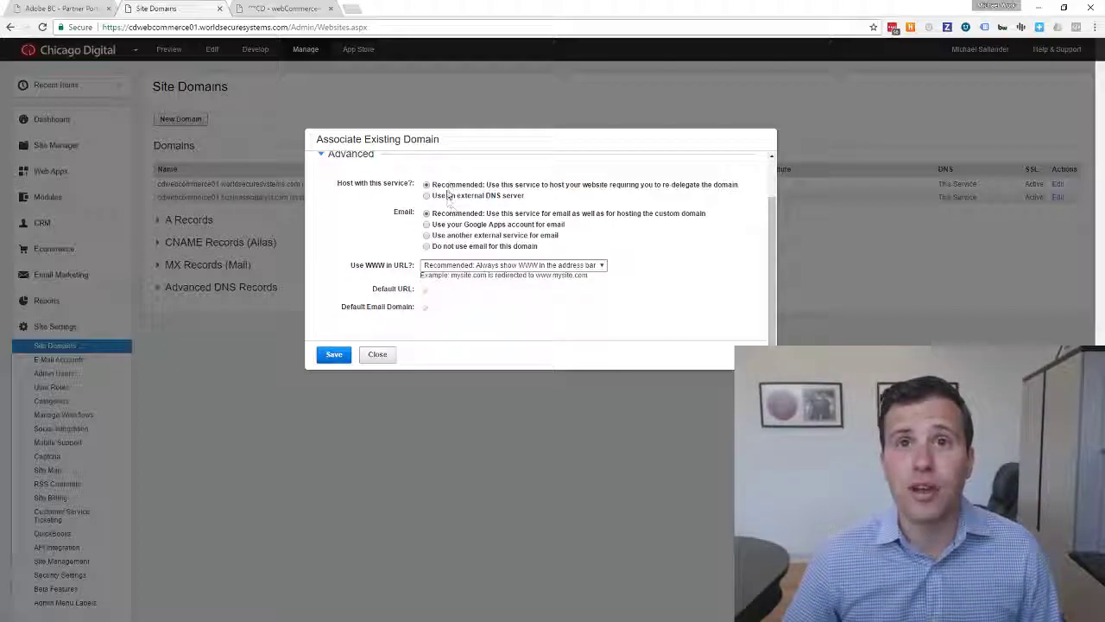
pyautogui.click(453, 248)
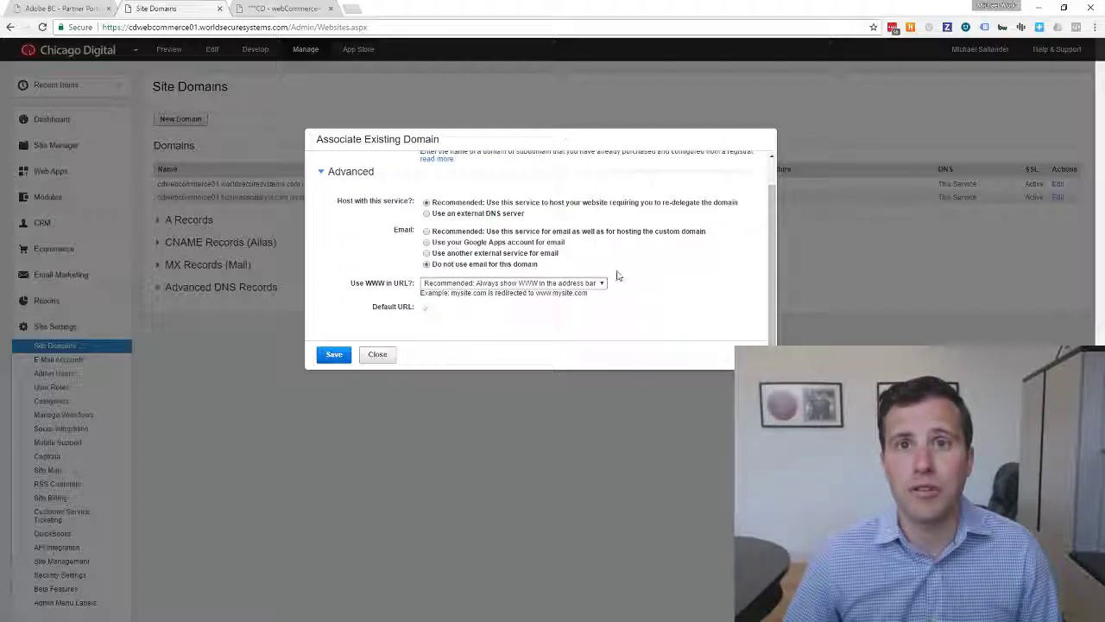
pyautogui.click(333, 354)
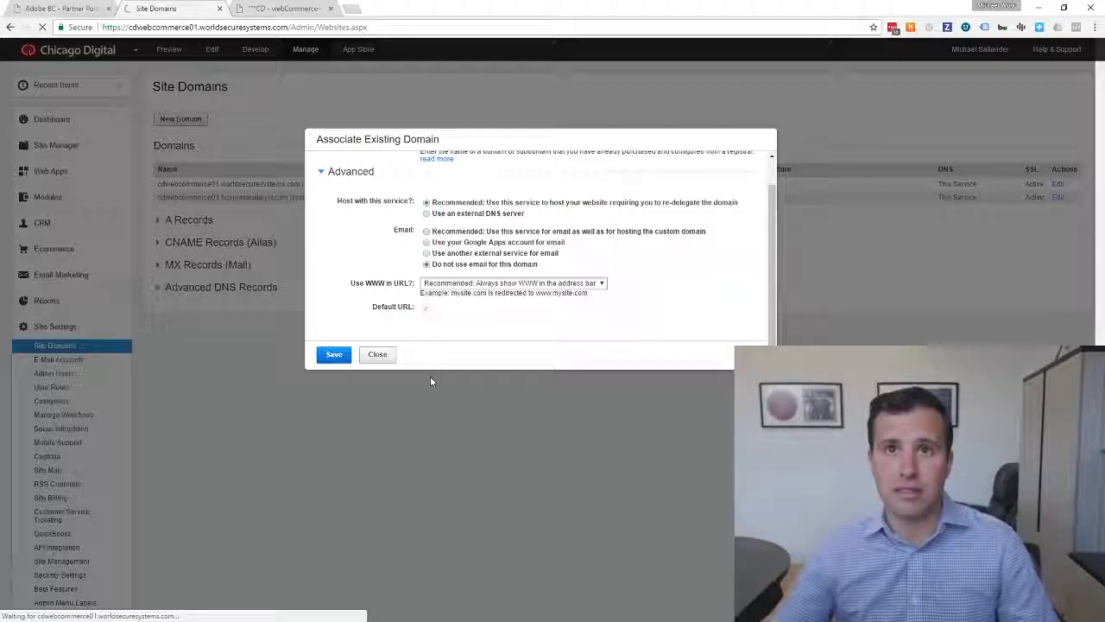
pyautogui.scroll(1, 588, 365)
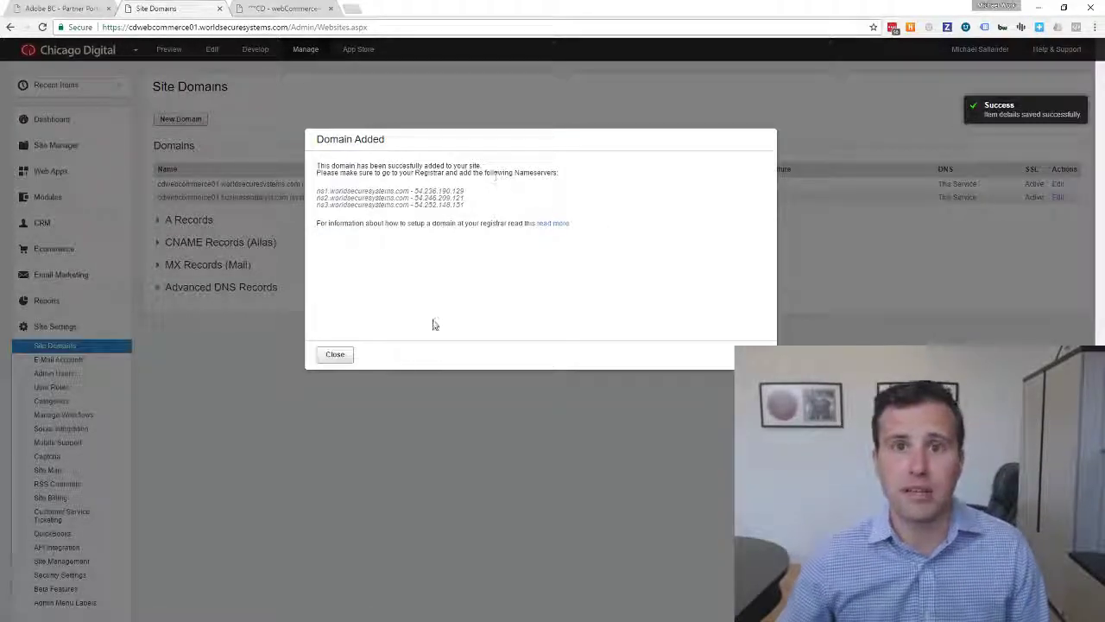
pyautogui.click(335, 355)
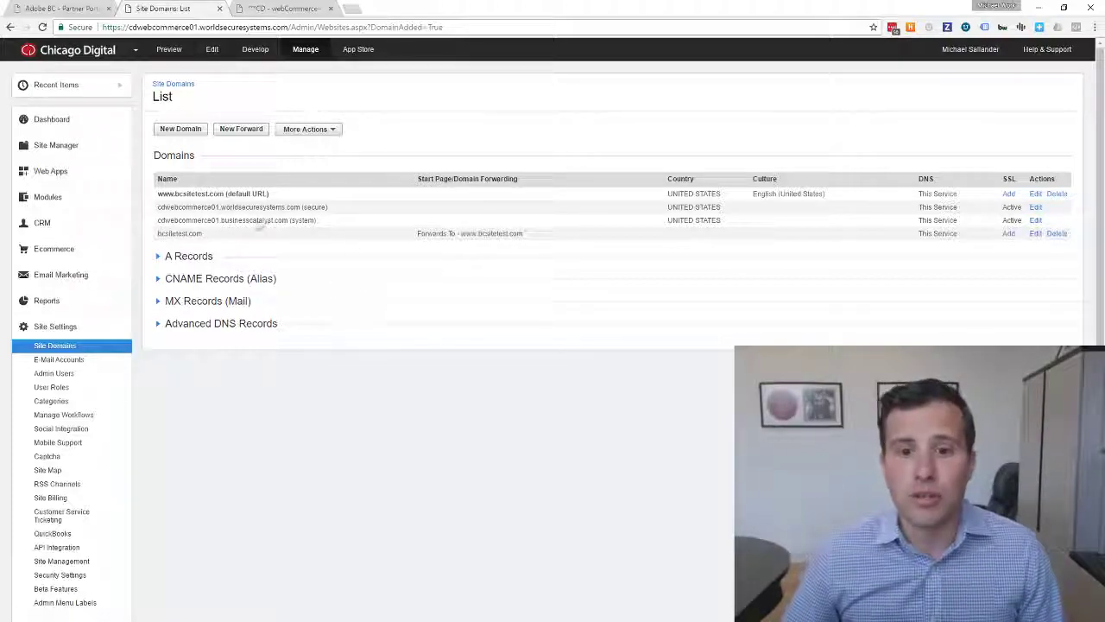
pyautogui.moveTo(1002, 180); pyautogui.dragTo(1021, 235)
pyautogui.click(1012, 212)
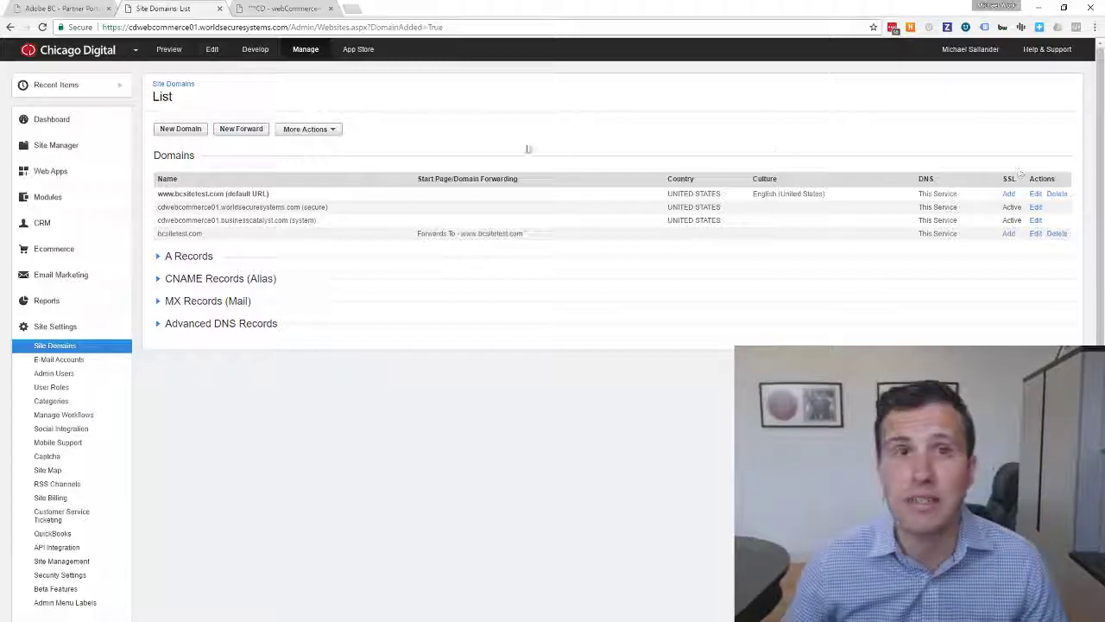
pyautogui.moveTo(176, 195); pyautogui.dragTo(207, 197)
pyautogui.click(215, 199)
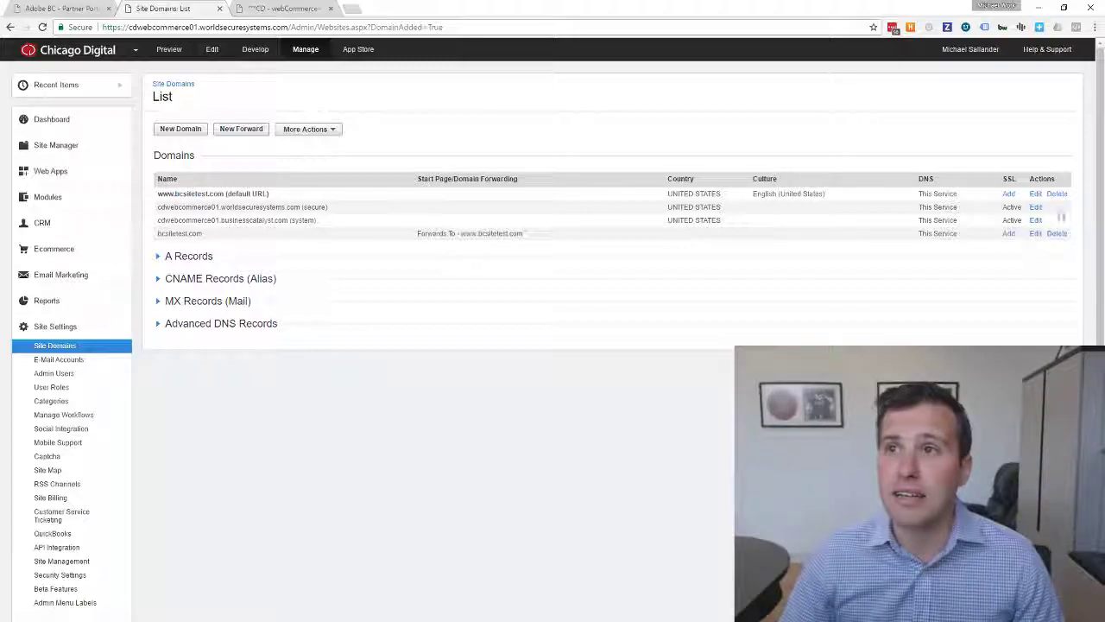
pyautogui.click(1006, 195)
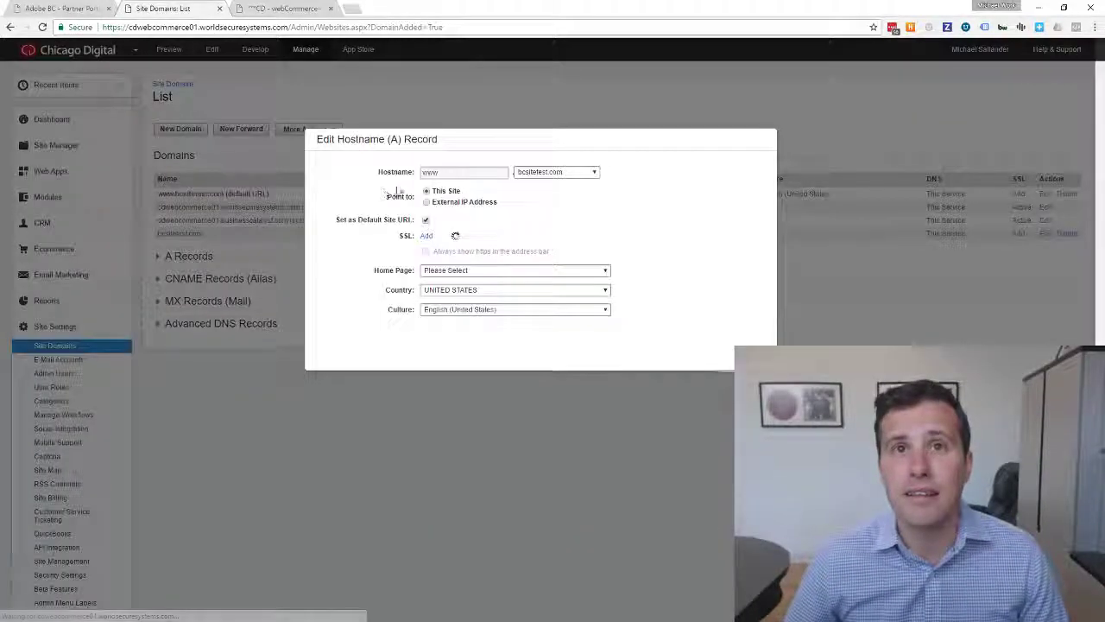
pyautogui.click(455, 236)
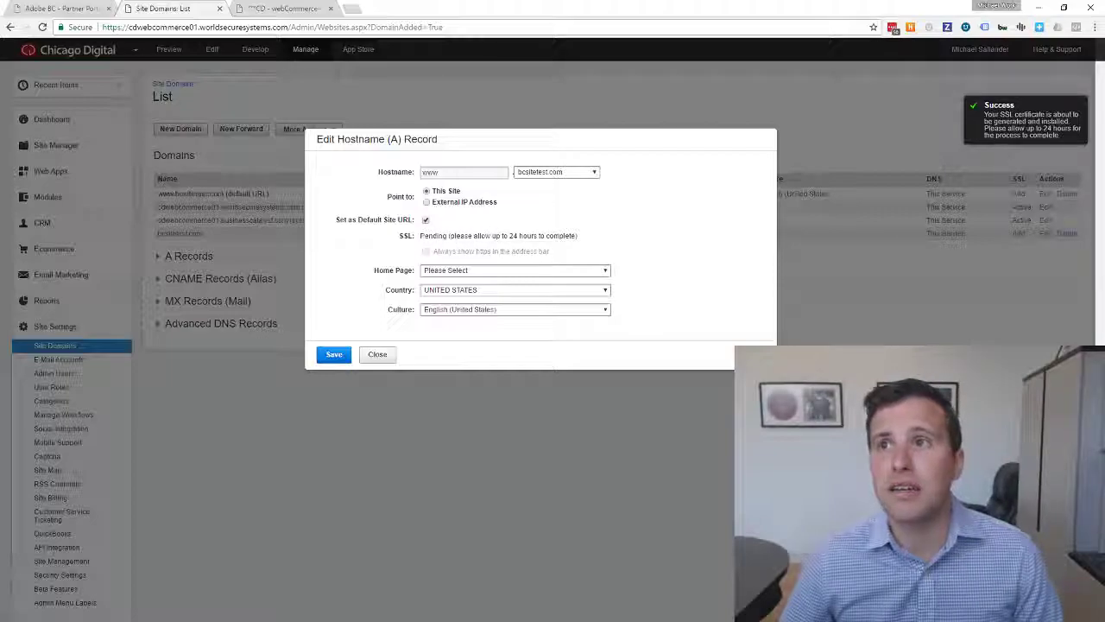
pyautogui.moveTo(986, 115); pyautogui.dragTo(1068, 141)
pyautogui.click(1068, 141)
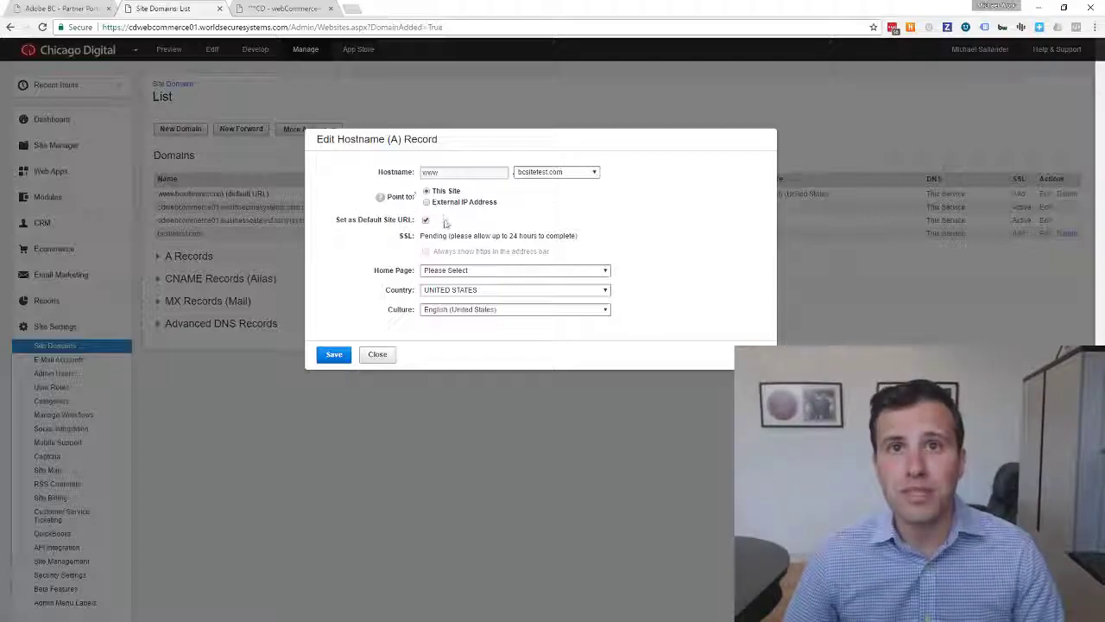
pyautogui.moveTo(426, 238); pyautogui.dragTo(548, 238)
pyautogui.click(518, 253)
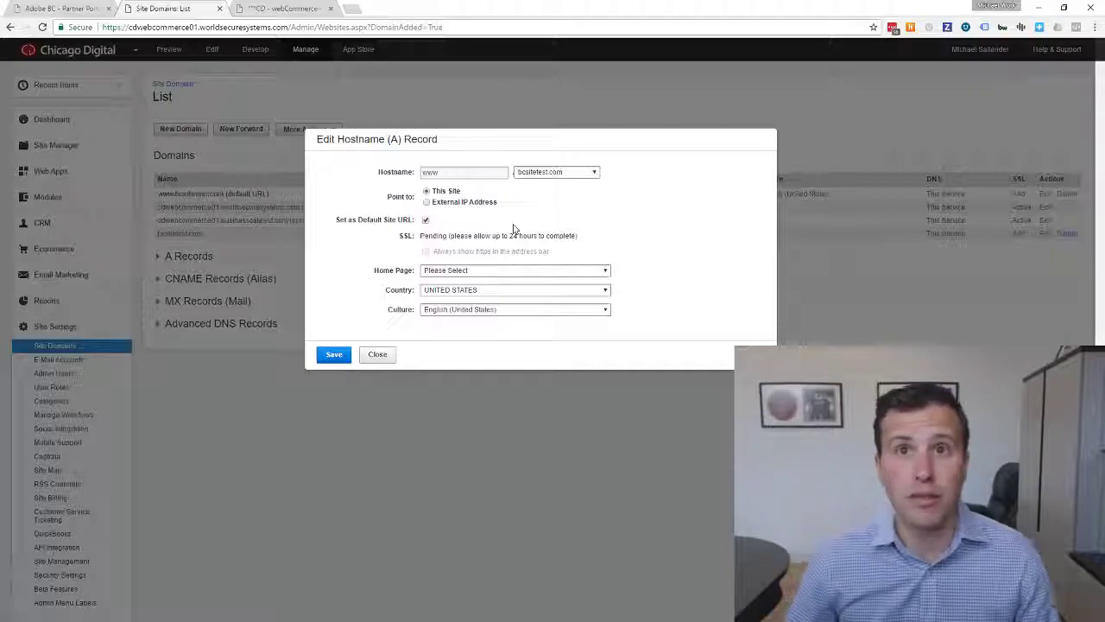
# - From the "A new beginning of Business Catalyst" post, open the link on things to consider before switching to HTTPS in a new tab
pyautogui.moveTo(432, 9); pyautogui.dragTo(993, 259)
pyautogui.click(83, 11)
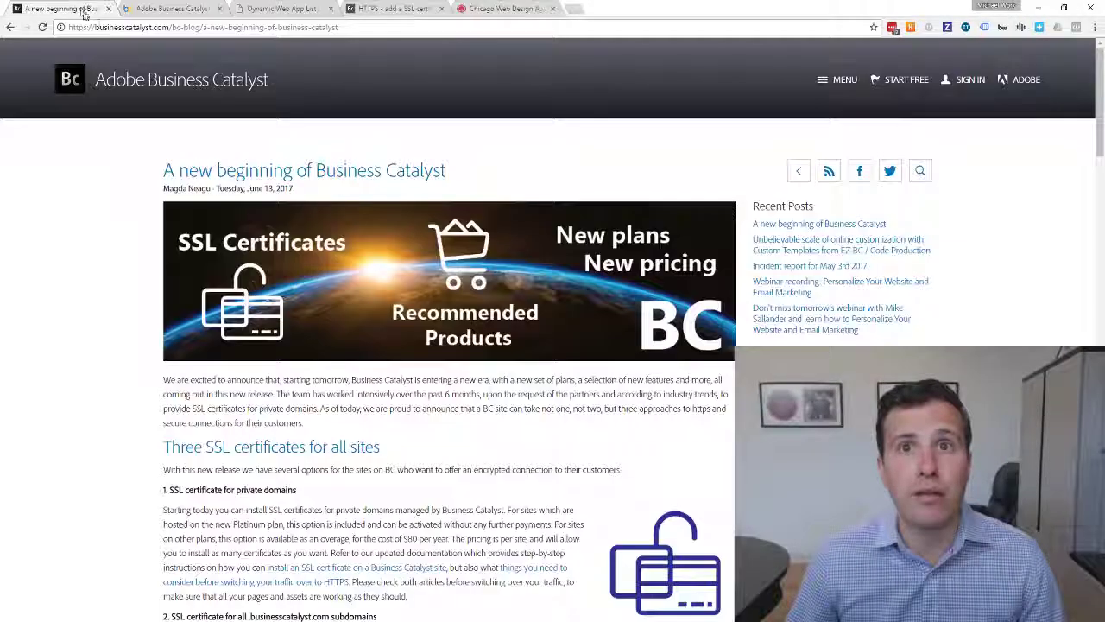
pyautogui.scroll(-4, 363, 233)
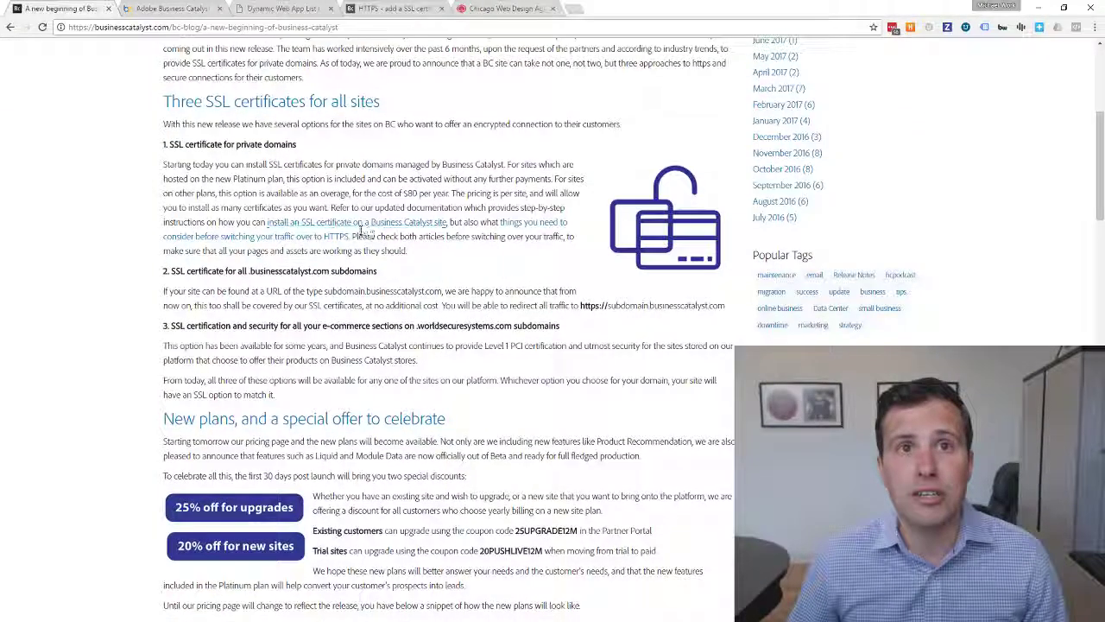
pyautogui.rightClick(519, 225)
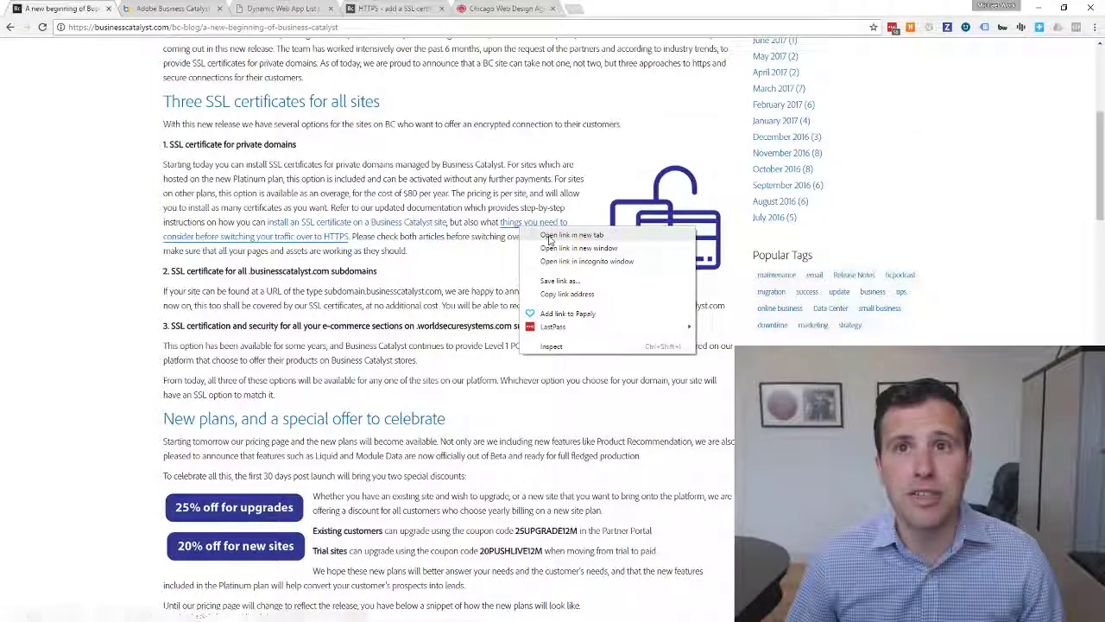
pyautogui.click(549, 237)
pyautogui.click(175, 10)
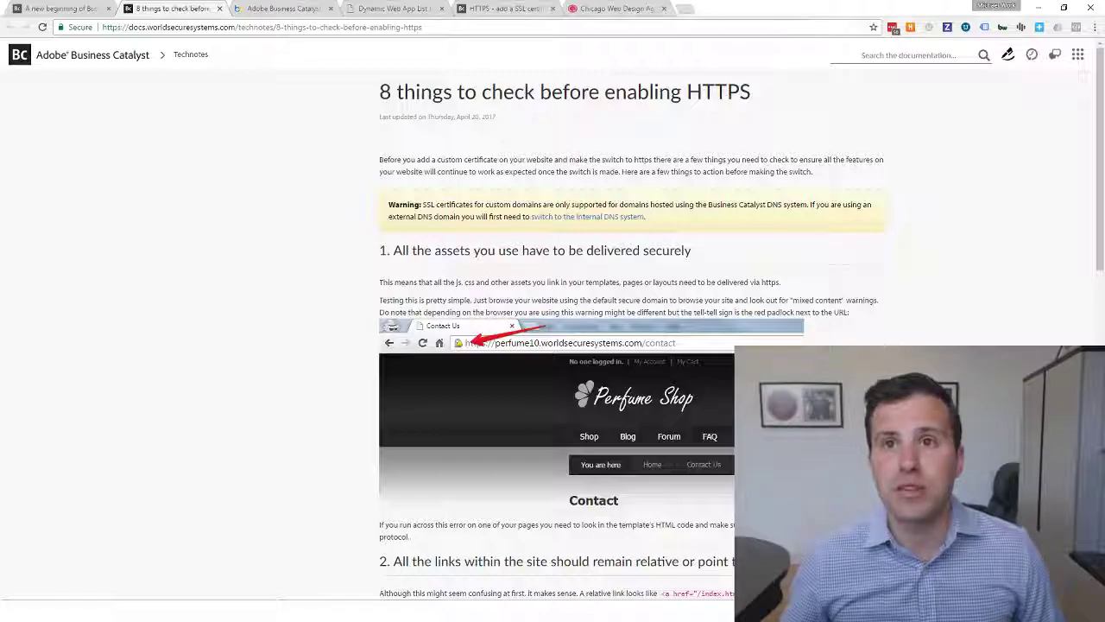
# - Read through the "8 things to check before enabling HTTPS" article, including its introduction
pyautogui.scroll(-2, 898, 345)
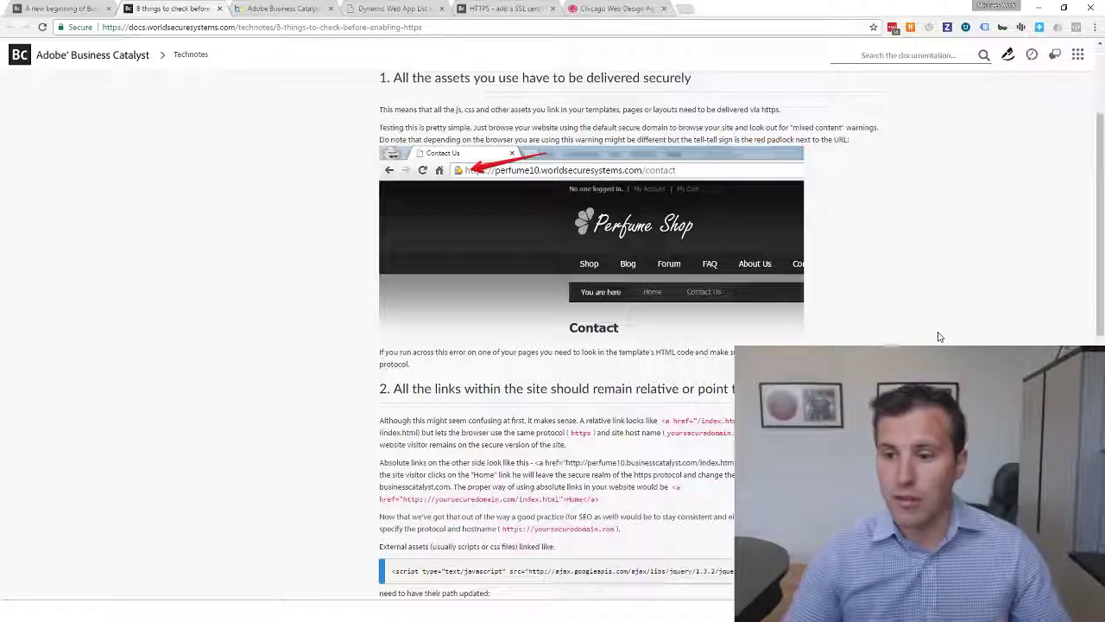
pyautogui.scroll(-3, 940, 337)
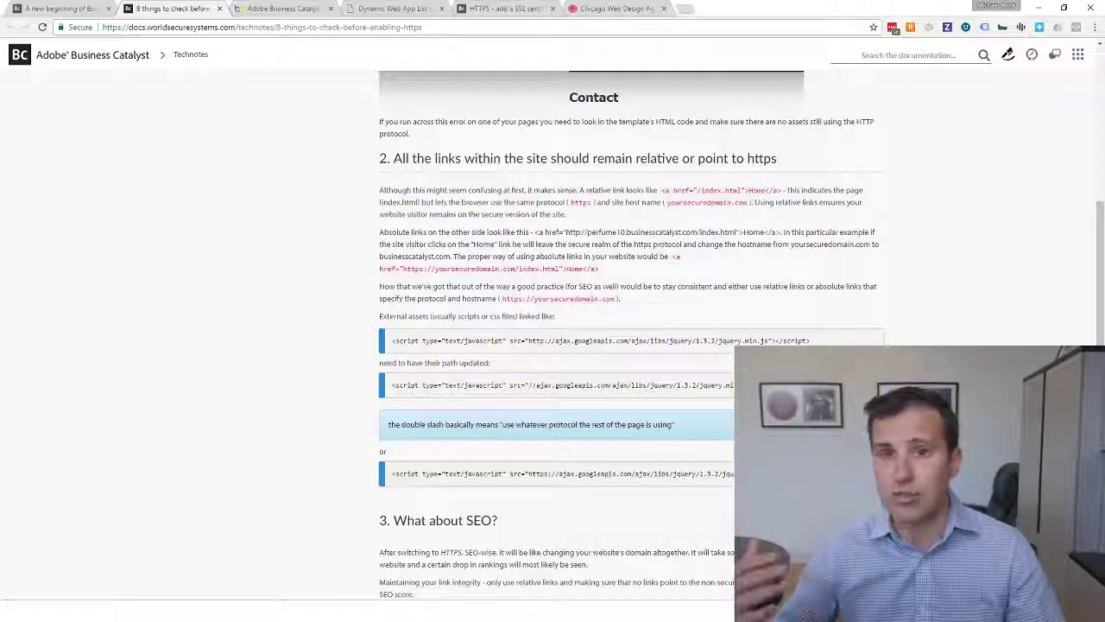
pyautogui.scroll(-1, 553, 345)
pyautogui.scroll(-5, 632, 331)
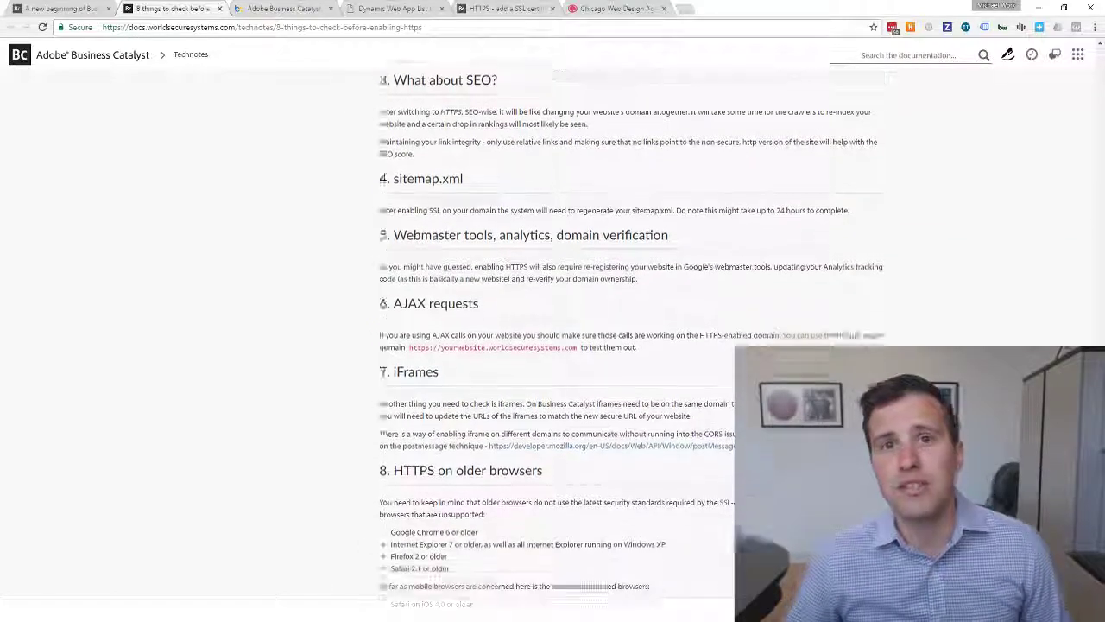
pyautogui.scroll(15, 632, 330)
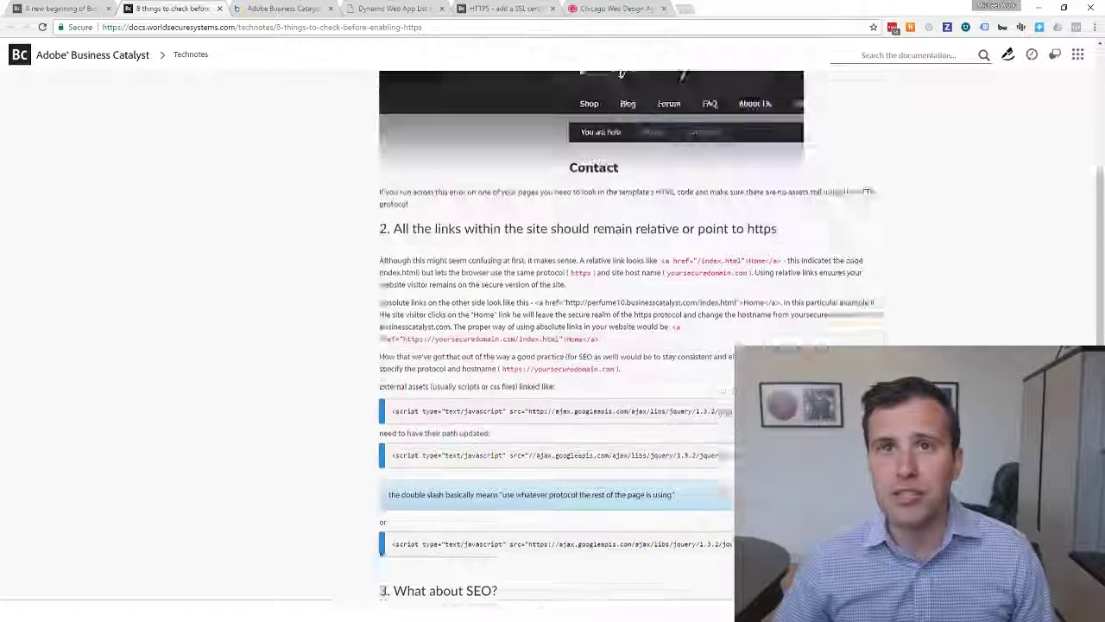
pyautogui.moveTo(381, 95); pyautogui.dragTo(861, 129)
pyautogui.click(855, 144)
pyautogui.moveTo(661, 90); pyautogui.dragTo(753, 106)
pyautogui.click(753, 107)
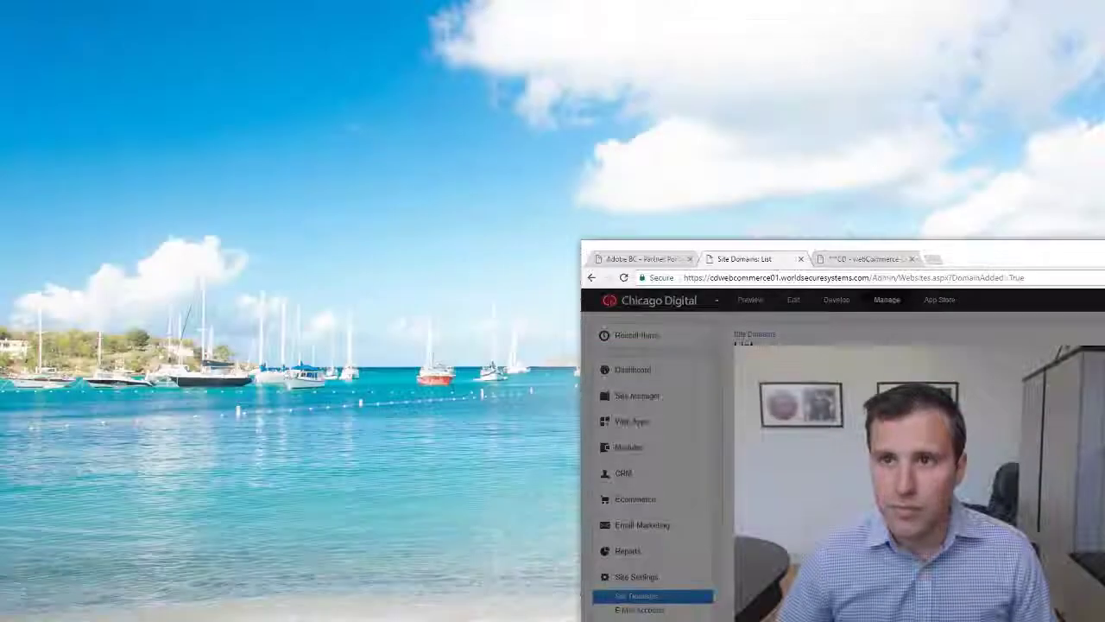
pyautogui.click(941, 561)
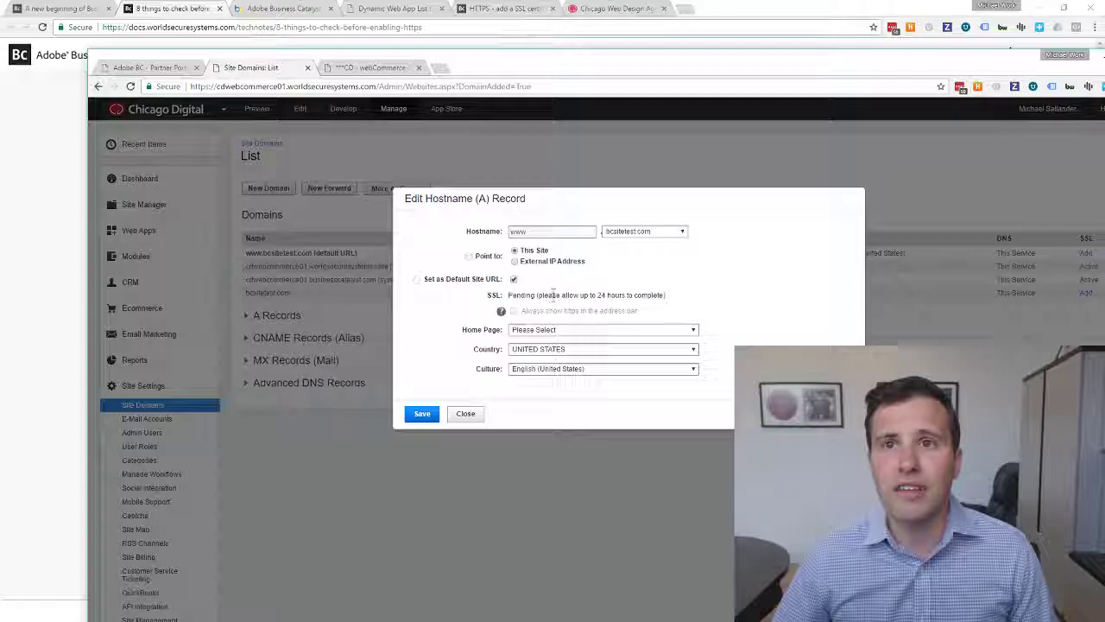
pyautogui.moveTo(553, 295); pyautogui.dragTo(680, 295)
pyautogui.click(680, 295)
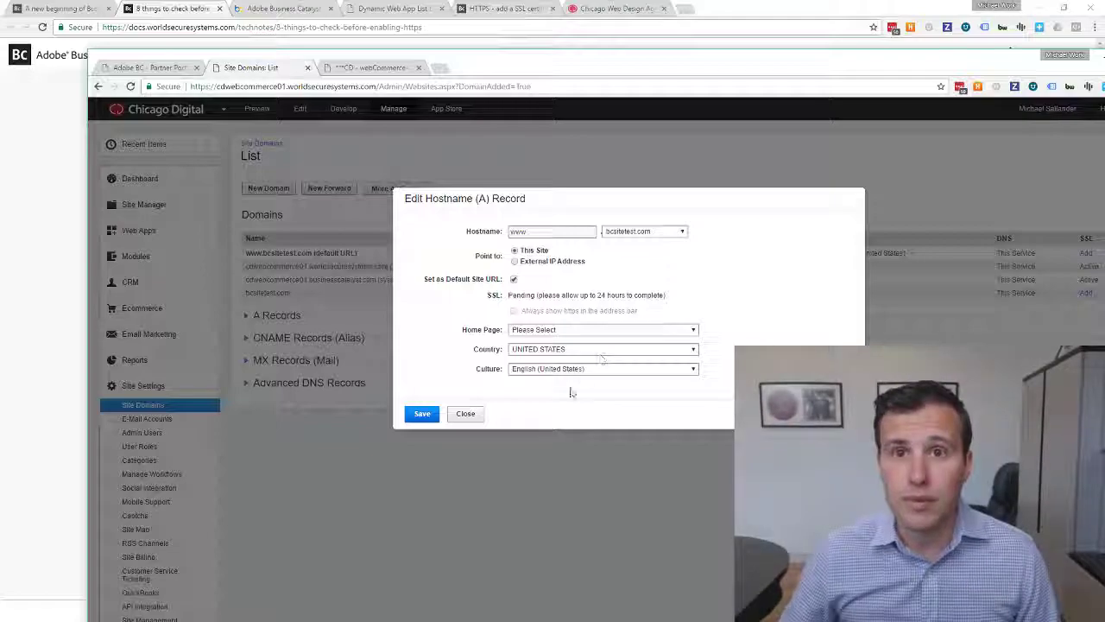
pyautogui.click(471, 418)
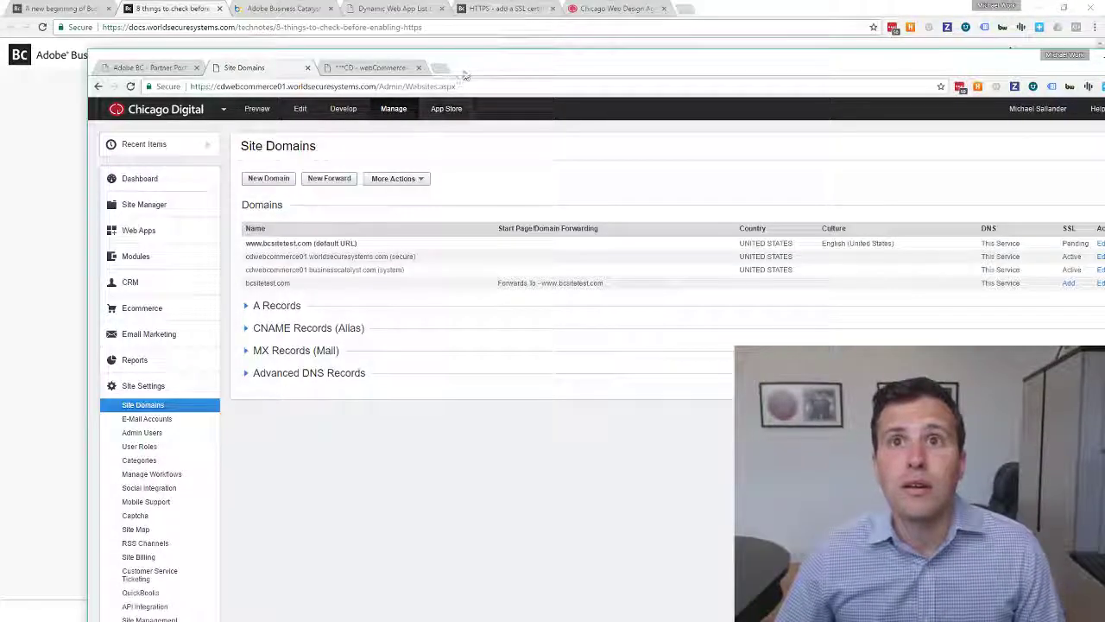
# - Clear the admin window away and open the BC Academe tutorial "Responsive Web Forms from BC Output" in a new tab
pyautogui.moveTo(463, 70); pyautogui.dragTo(1097, 513)
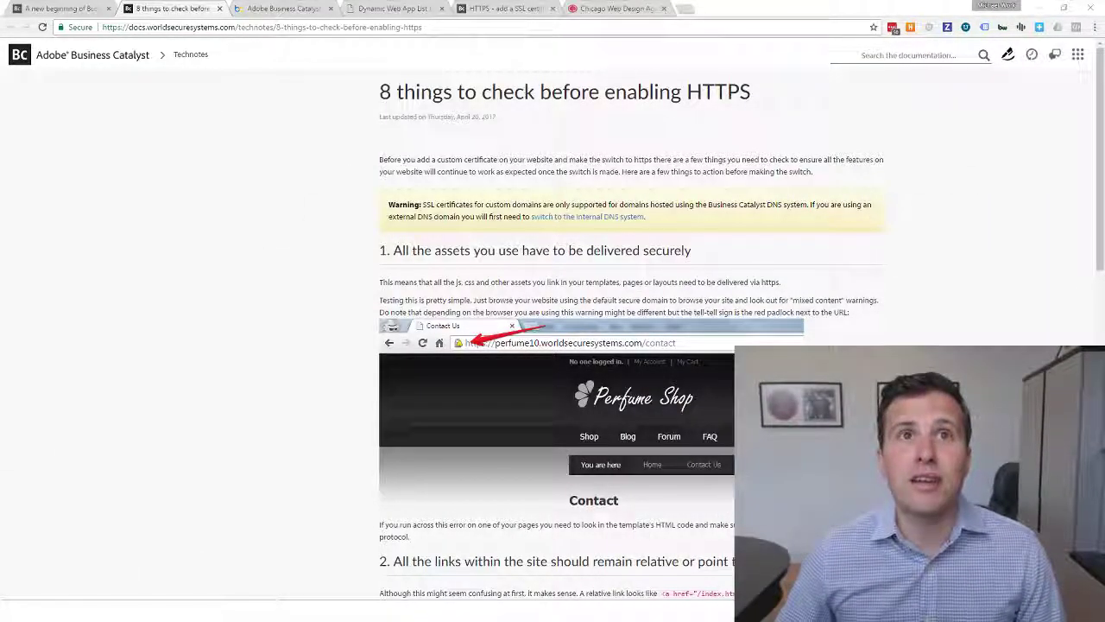
pyautogui.click(304, 11)
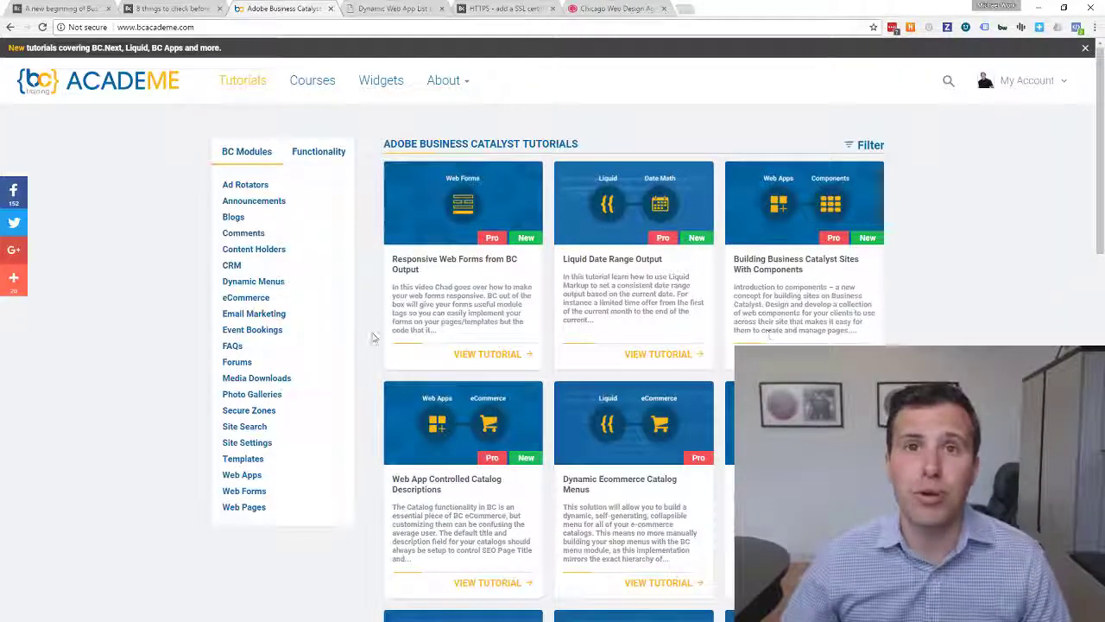
pyautogui.rightClick(455, 229)
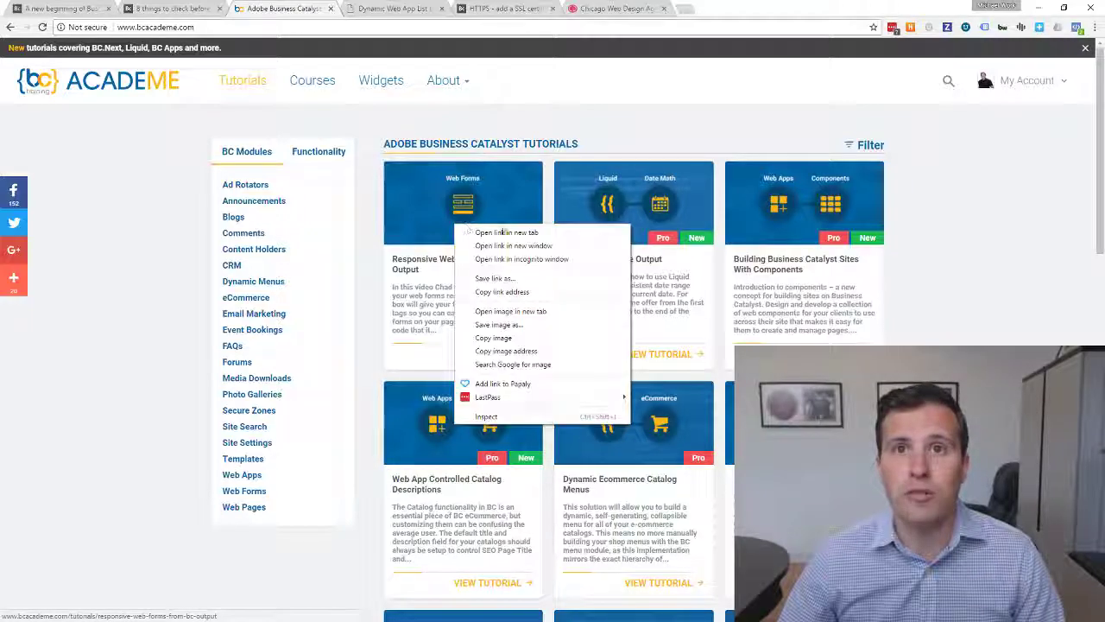
pyautogui.click(484, 235)
pyautogui.click(380, 7)
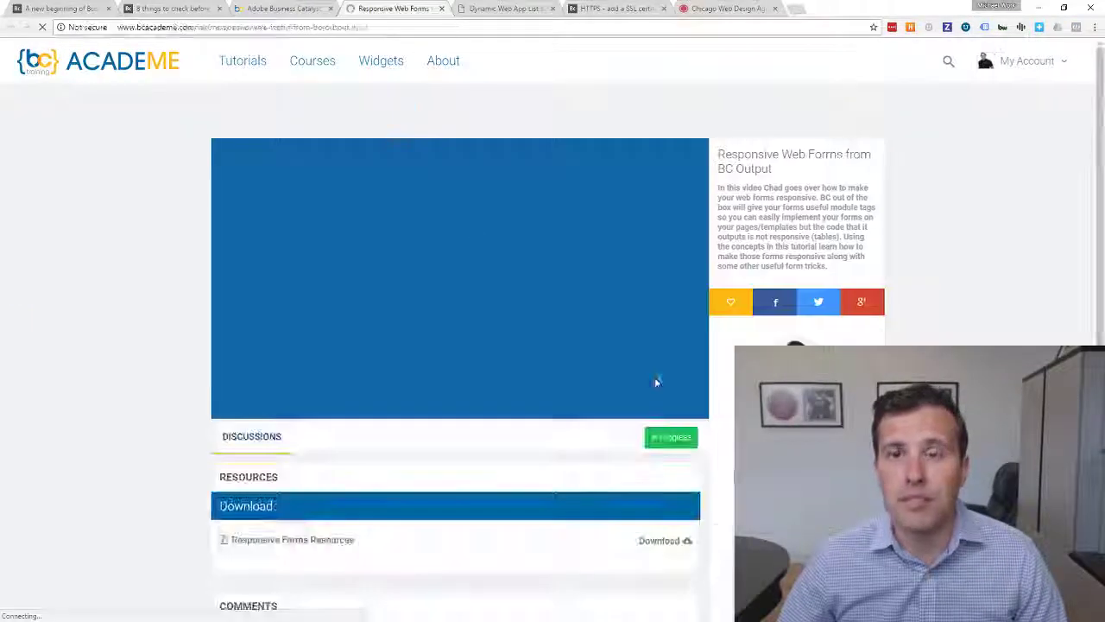
pyautogui.scroll(-1, 676, 373)
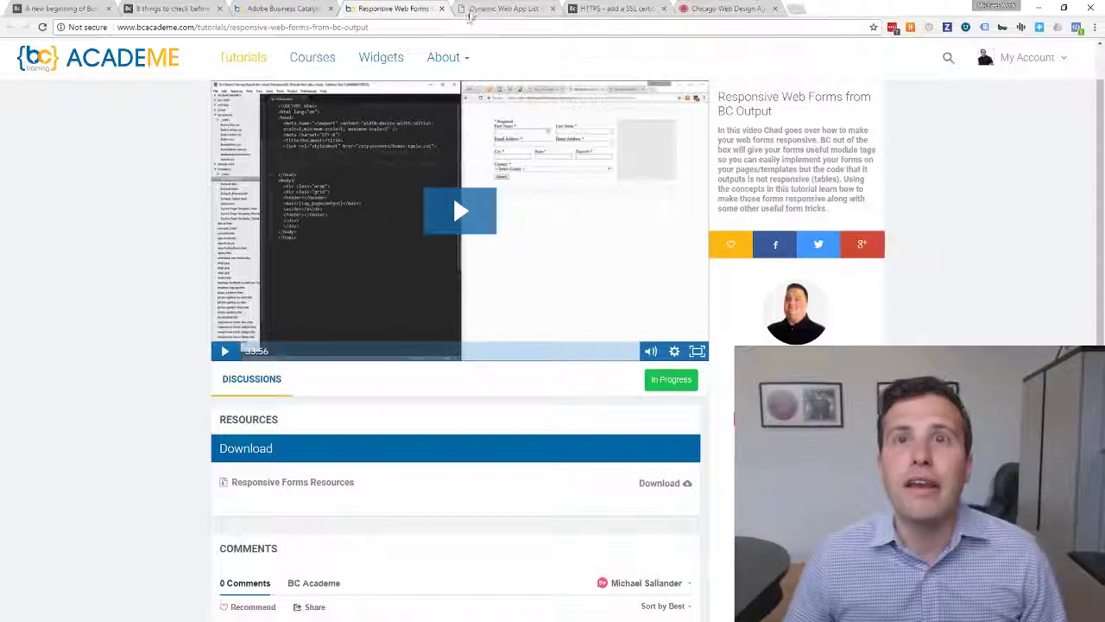
# - Look over the "Dynamic Web App List with Category Navigation" demo page and its User Experience articles
pyautogui.click(469, 17)
pyautogui.moveTo(398, 148); pyautogui.dragTo(584, 149)
pyautogui.click(613, 150)
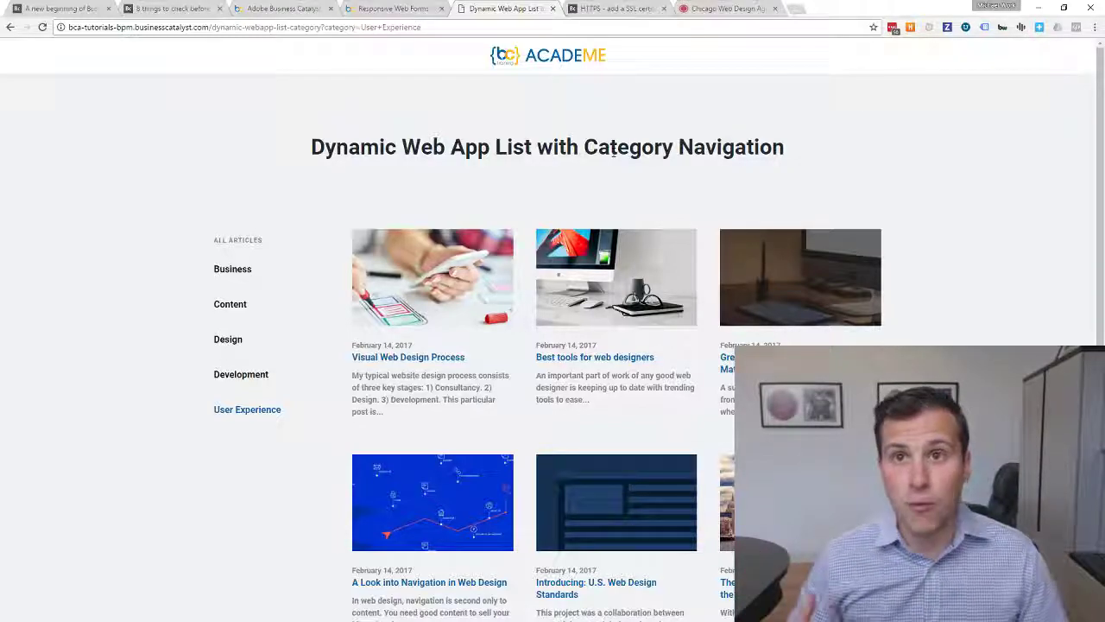
pyautogui.scroll(-2, 509, 328)
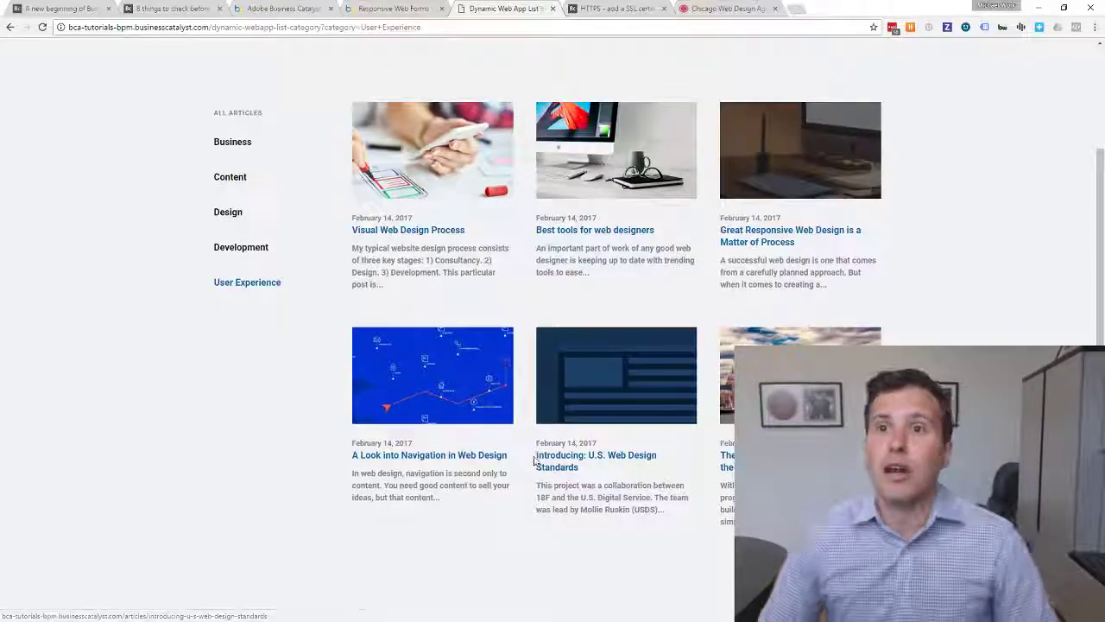
pyautogui.scroll(2, 532, 484)
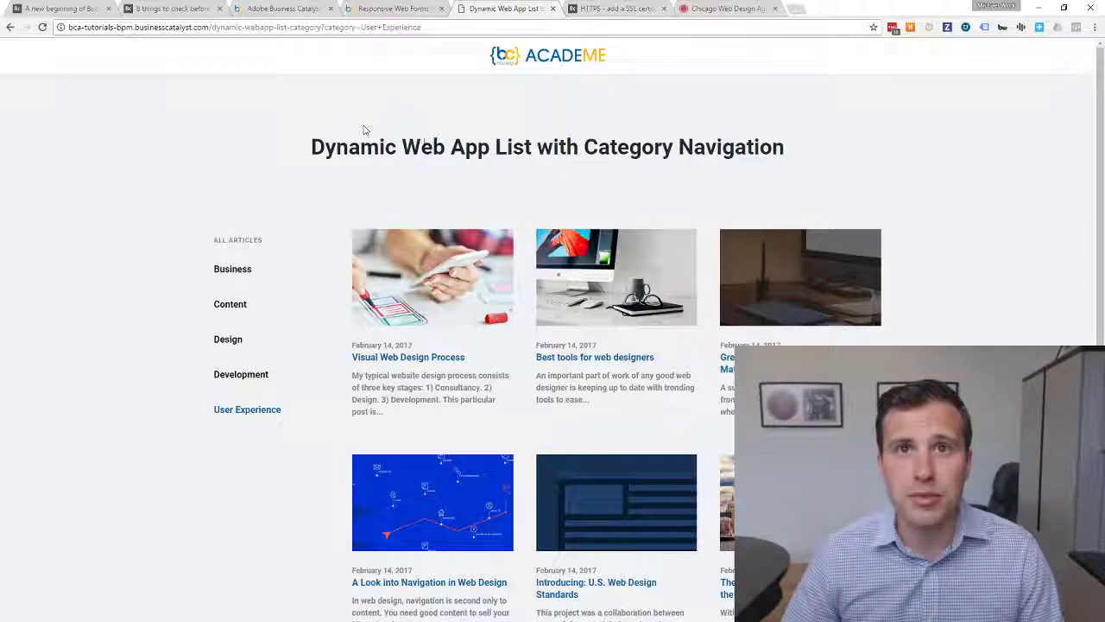
pyautogui.scroll(-3, 644, 291)
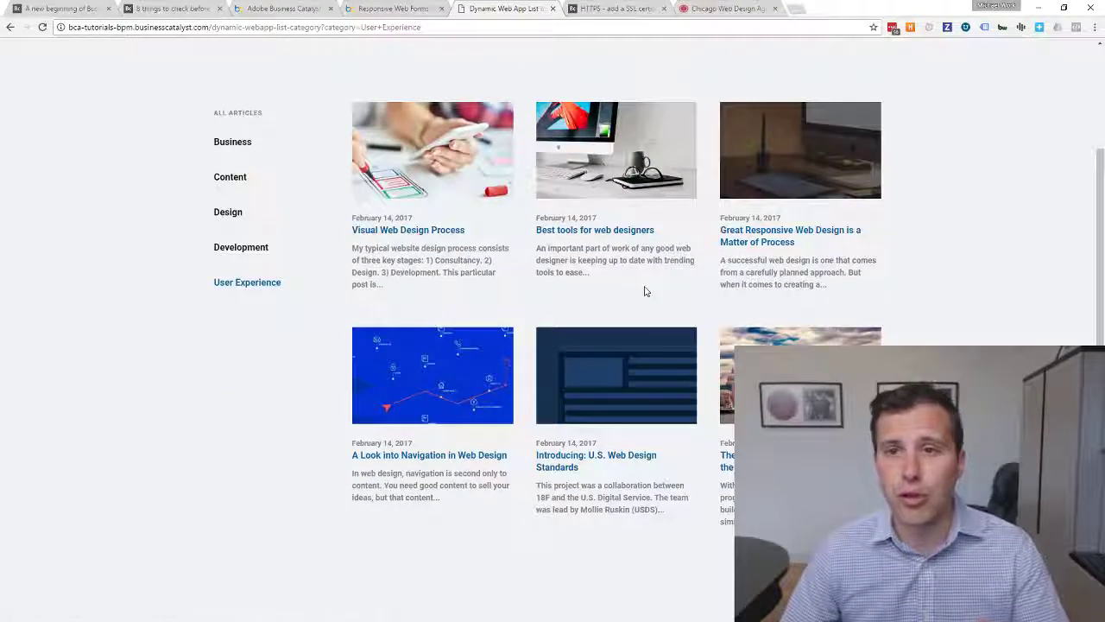
pyautogui.scroll(3, 642, 290)
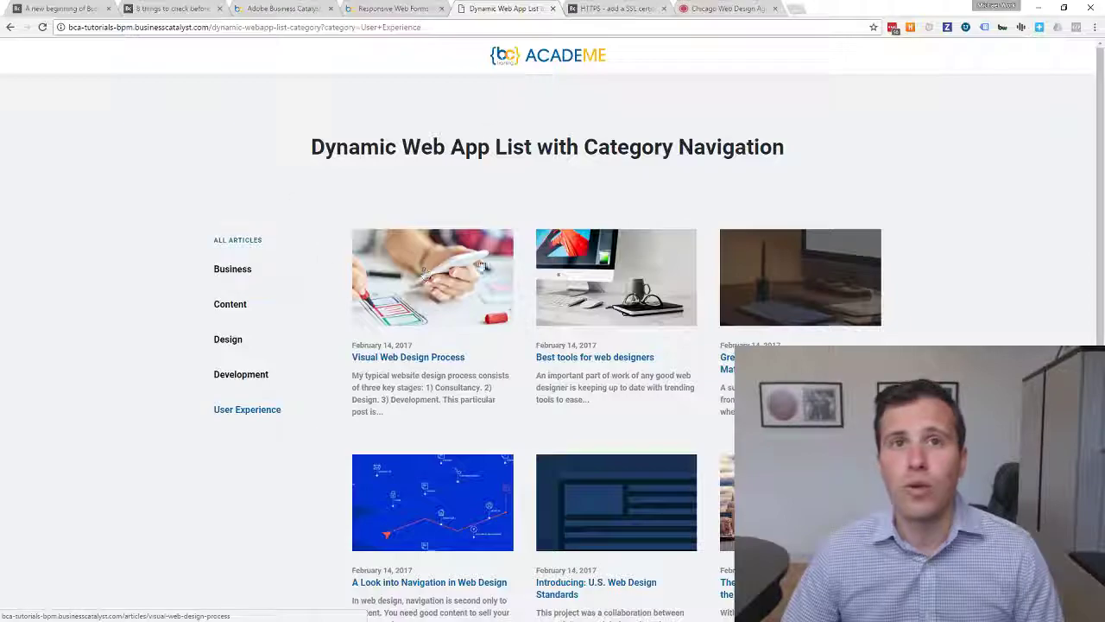
# - Reload the demo page without its category query string and page forward and back through the full article list
pyautogui.moveTo(321, 27); pyautogui.dragTo(524, 58)
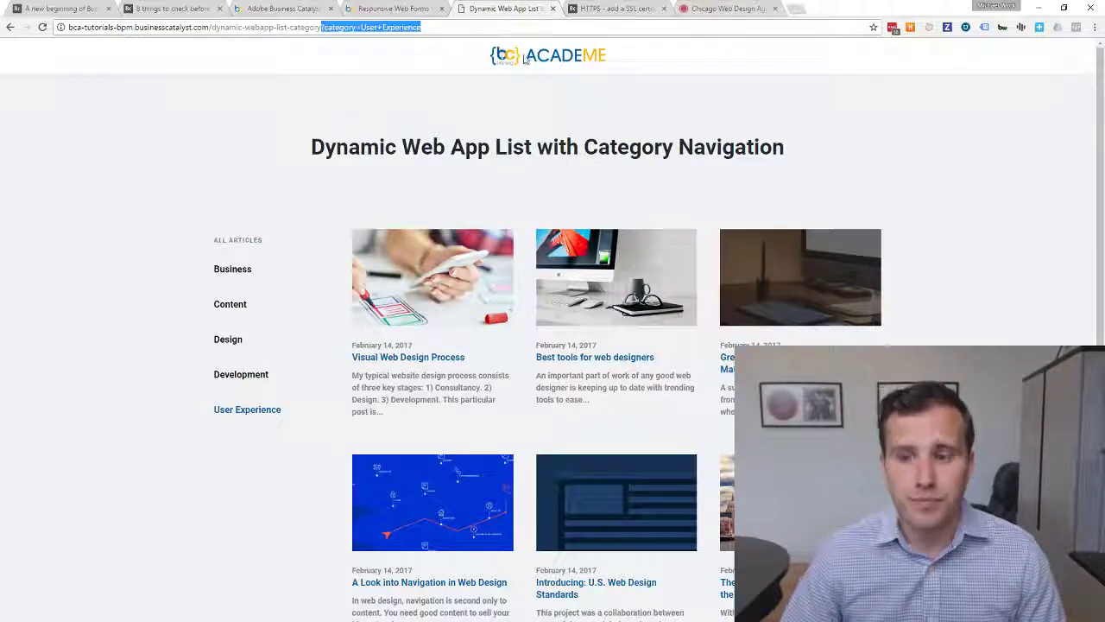
pyautogui.press('BackSpace')
pyautogui.press('Return')
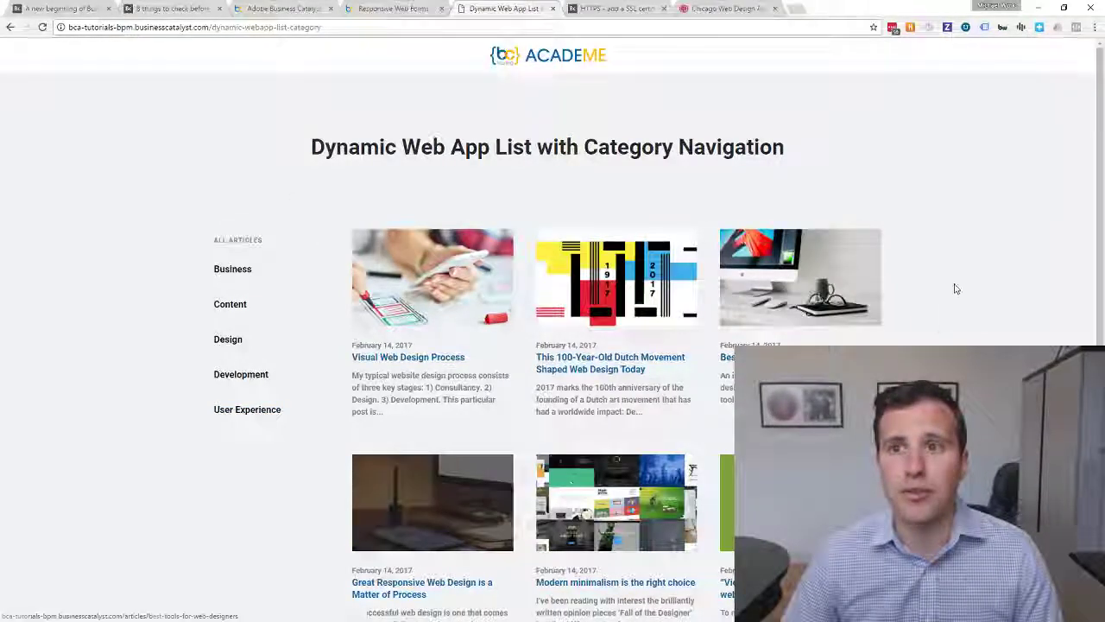
pyautogui.scroll(-5, 953, 296)
pyautogui.click(635, 529)
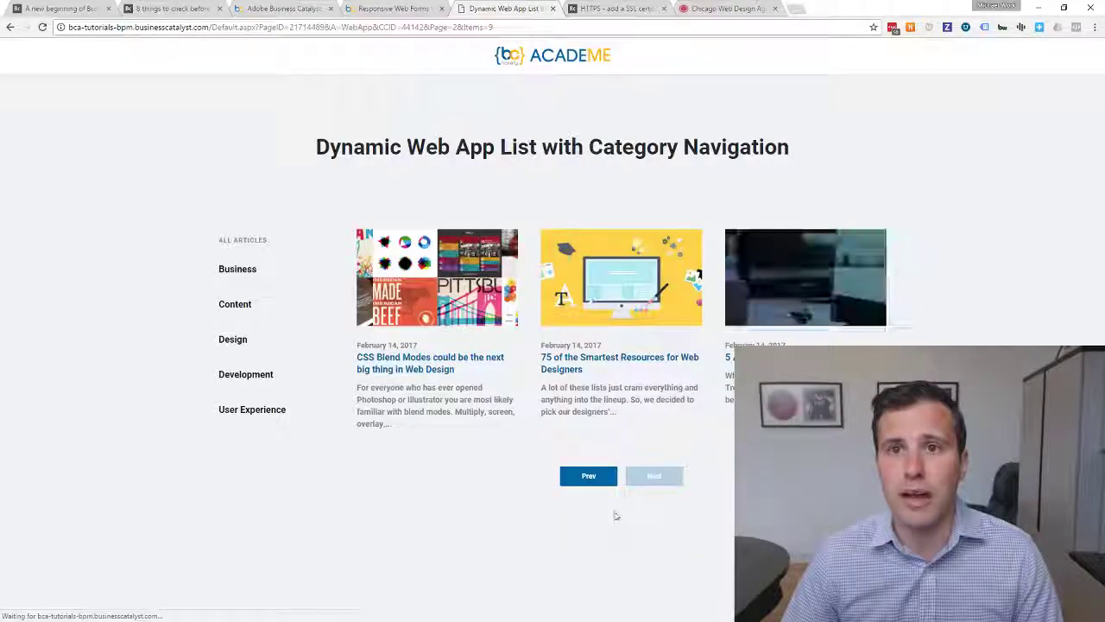
pyautogui.click(588, 475)
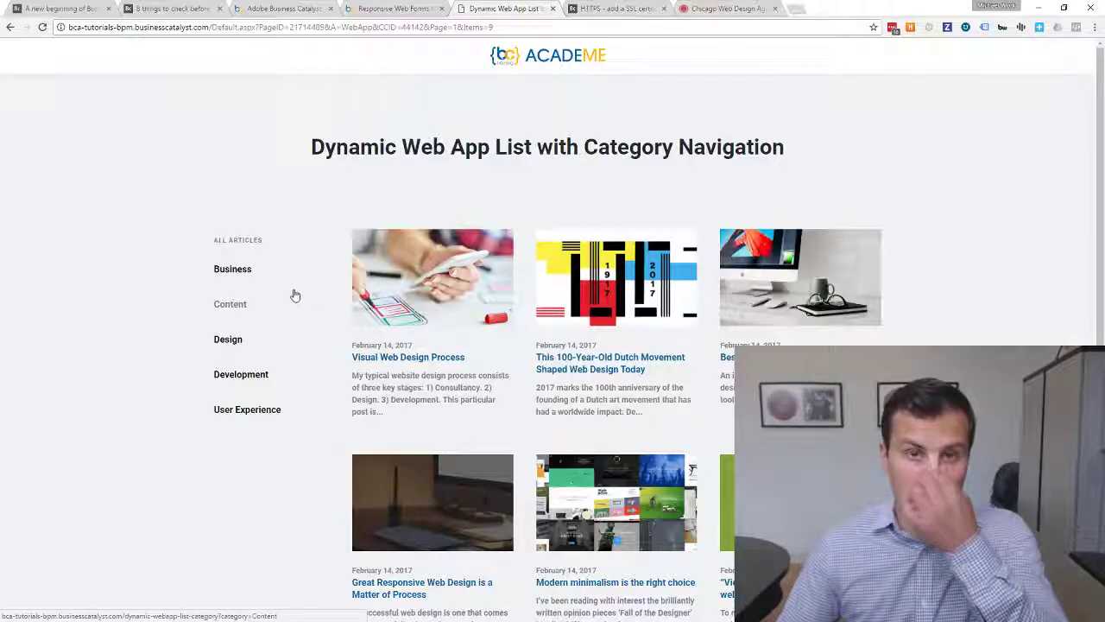
# - Filter the articles by Business, Content, Design, Development and User Experience in turn, and inspect the category parameter in the URL
pyautogui.click(240, 277)
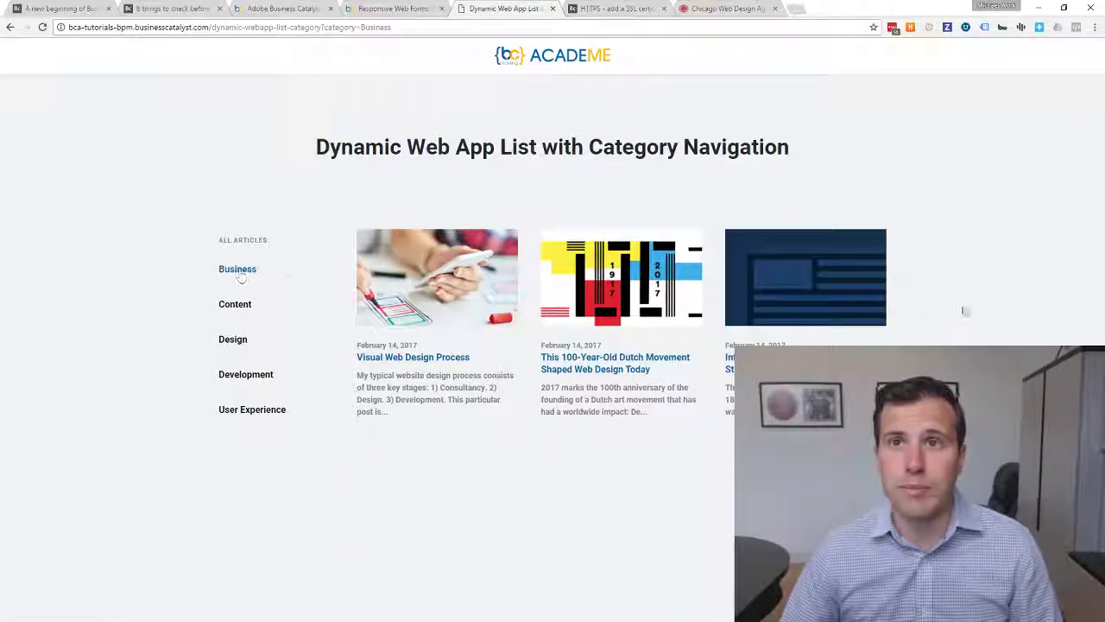
pyautogui.click(238, 307)
pyautogui.click(240, 343)
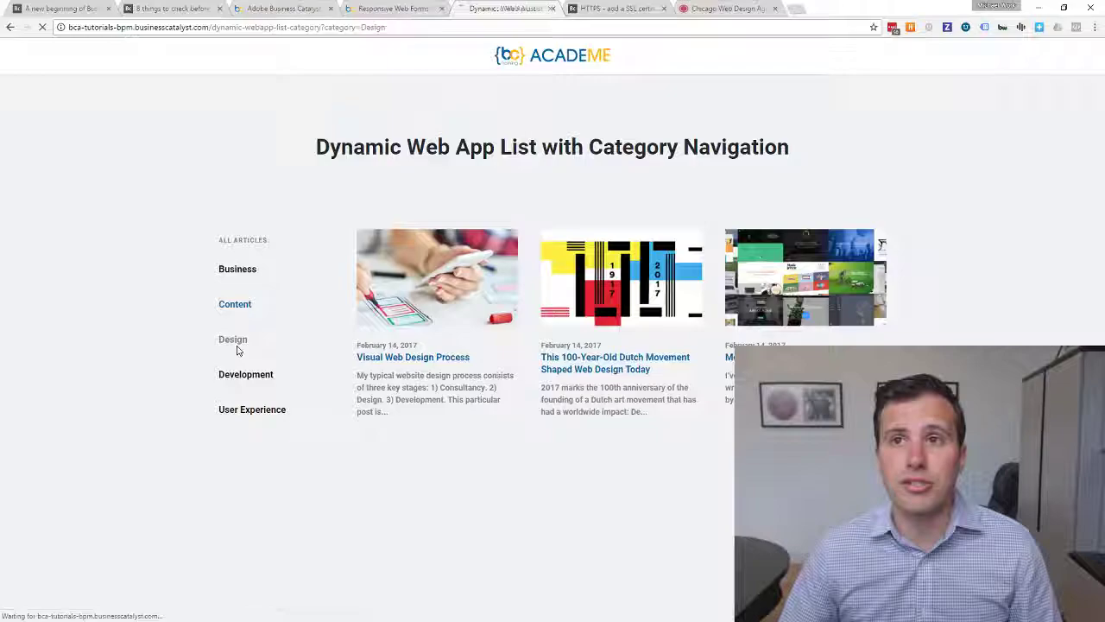
pyautogui.click(240, 377)
pyautogui.click(241, 410)
pyautogui.moveTo(315, 28); pyautogui.dragTo(466, 29)
pyautogui.click(444, 28)
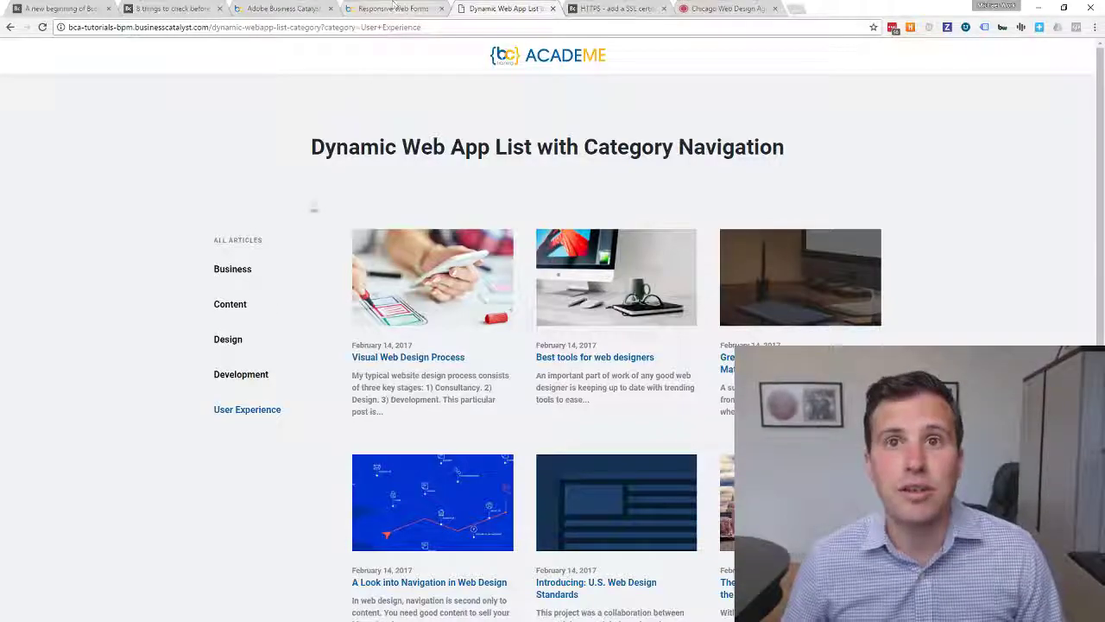
# - Go back through the Development, Design, Content and Business categories, looking over the full Design article list on the way
pyautogui.click(261, 380)
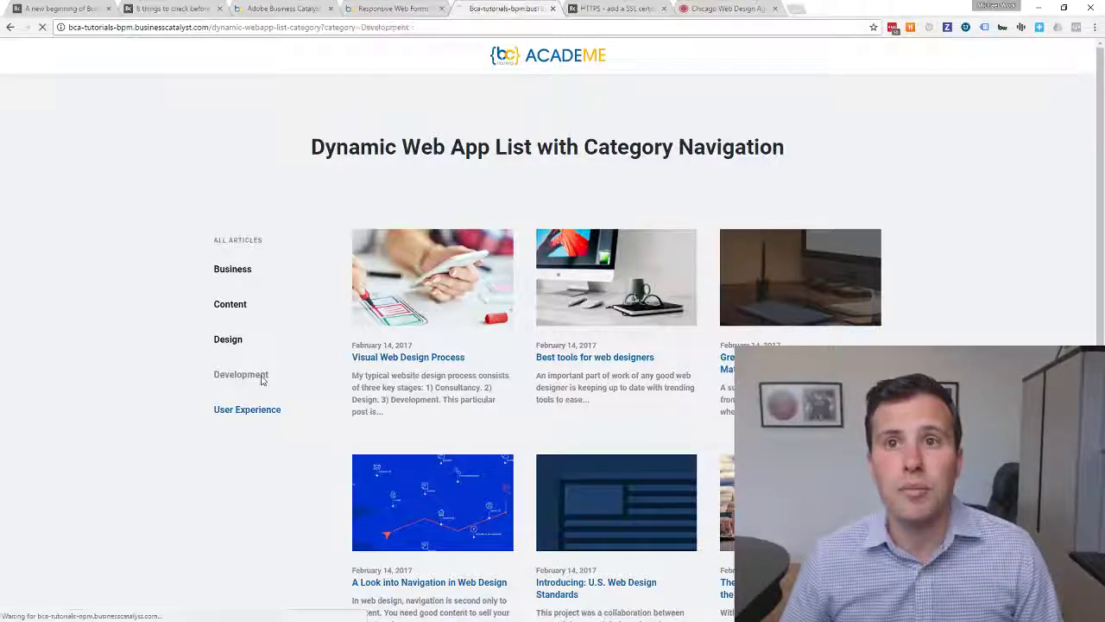
pyautogui.click(242, 344)
pyautogui.scroll(-5, 553, 388)
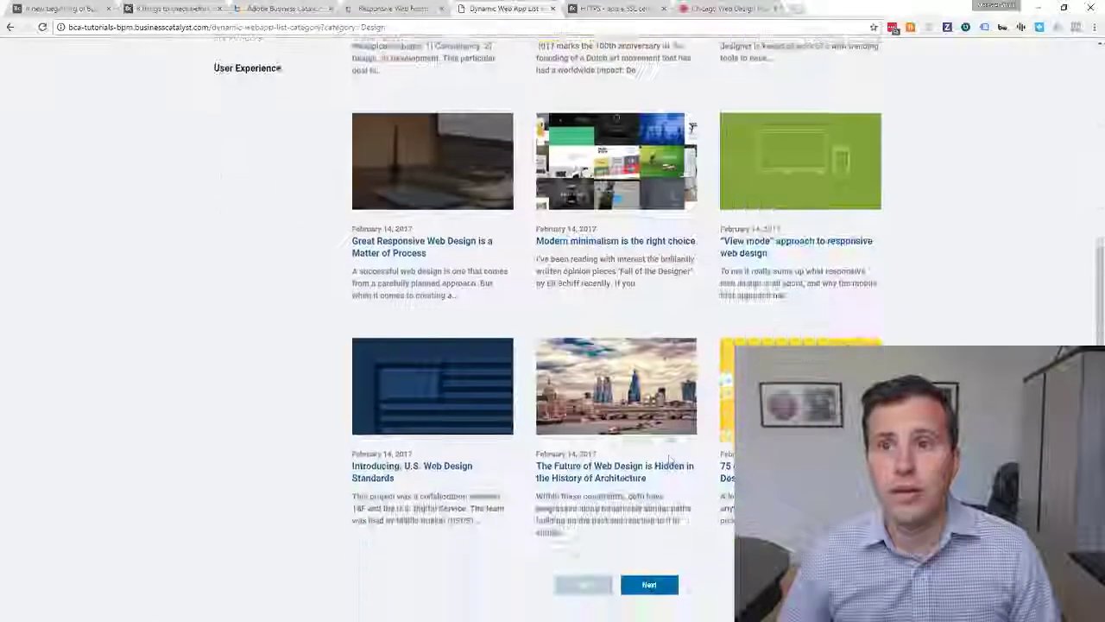
pyautogui.scroll(3, 669, 450)
pyautogui.scroll(2, 518, 397)
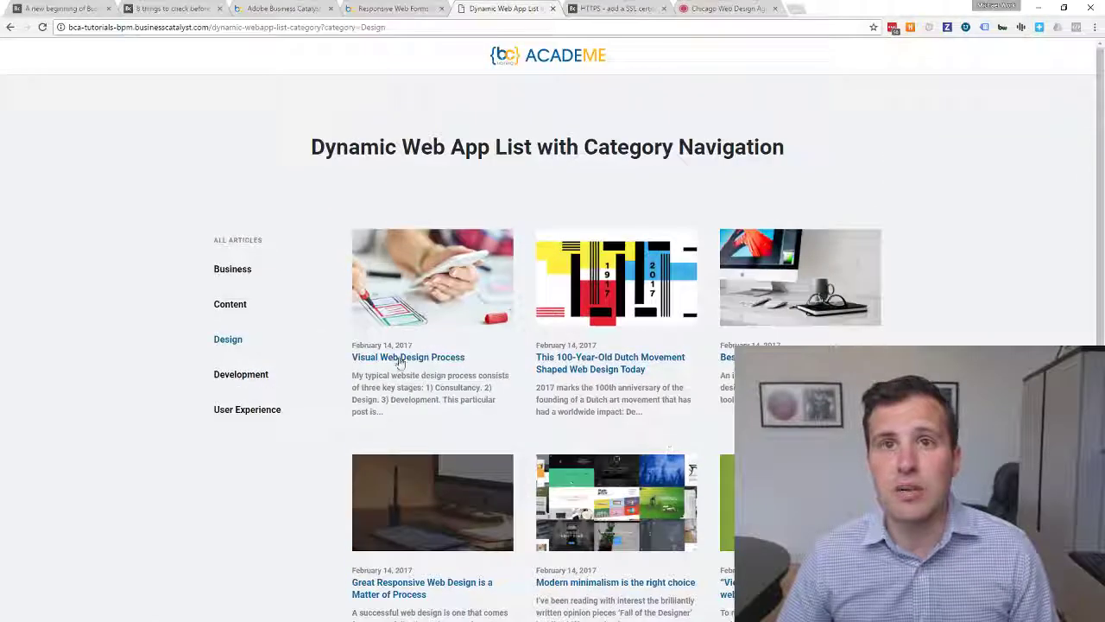
pyautogui.click(226, 308)
pyautogui.click(240, 274)
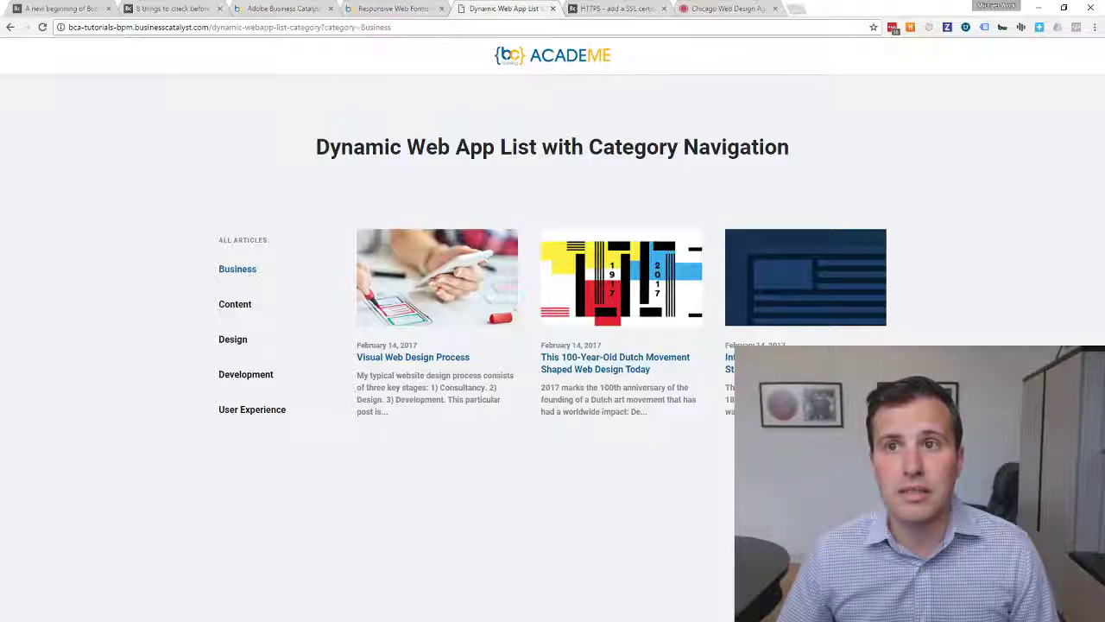